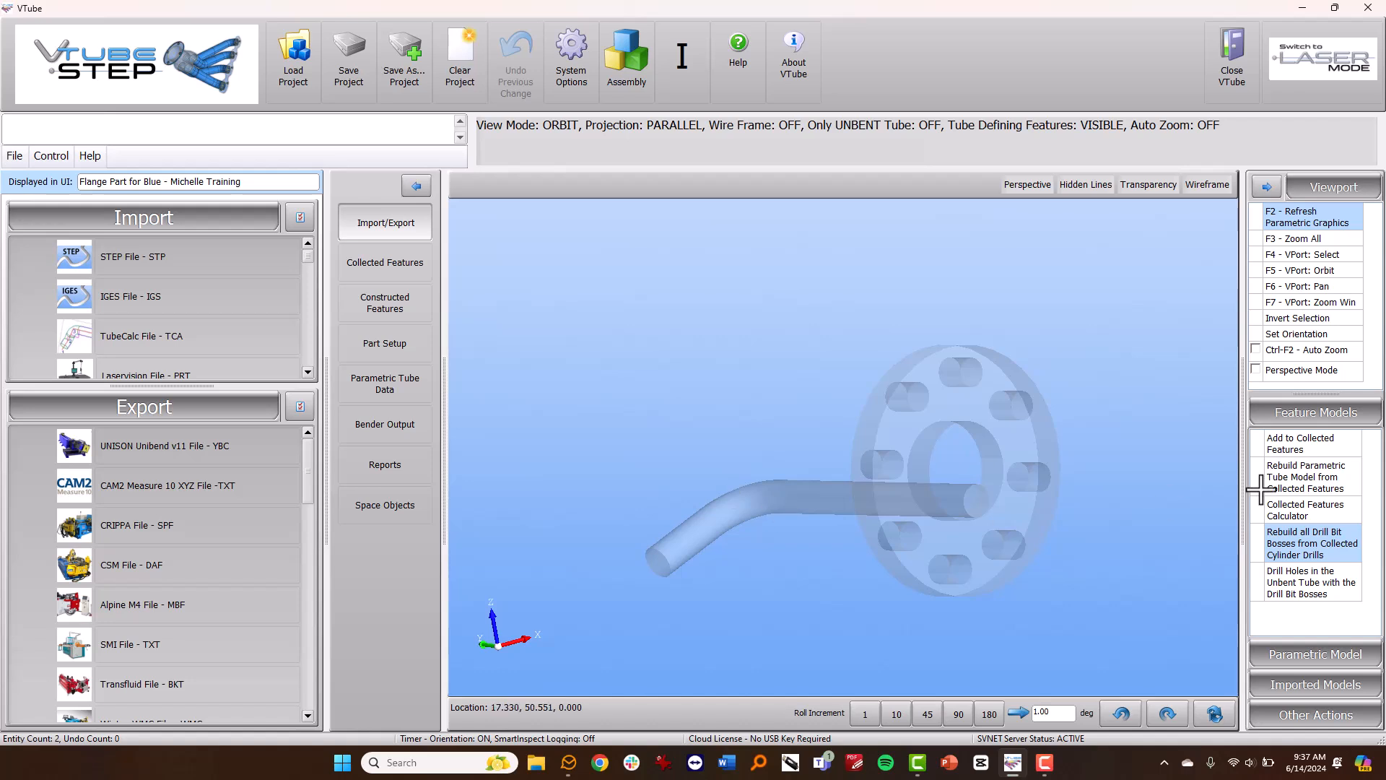
Collect the cylinder surfaces of both tube straights, with surfaces added continuously from straight 1, and rebuild the parametric tube
{"action": "left_click", "coordinate": [1315, 437]}
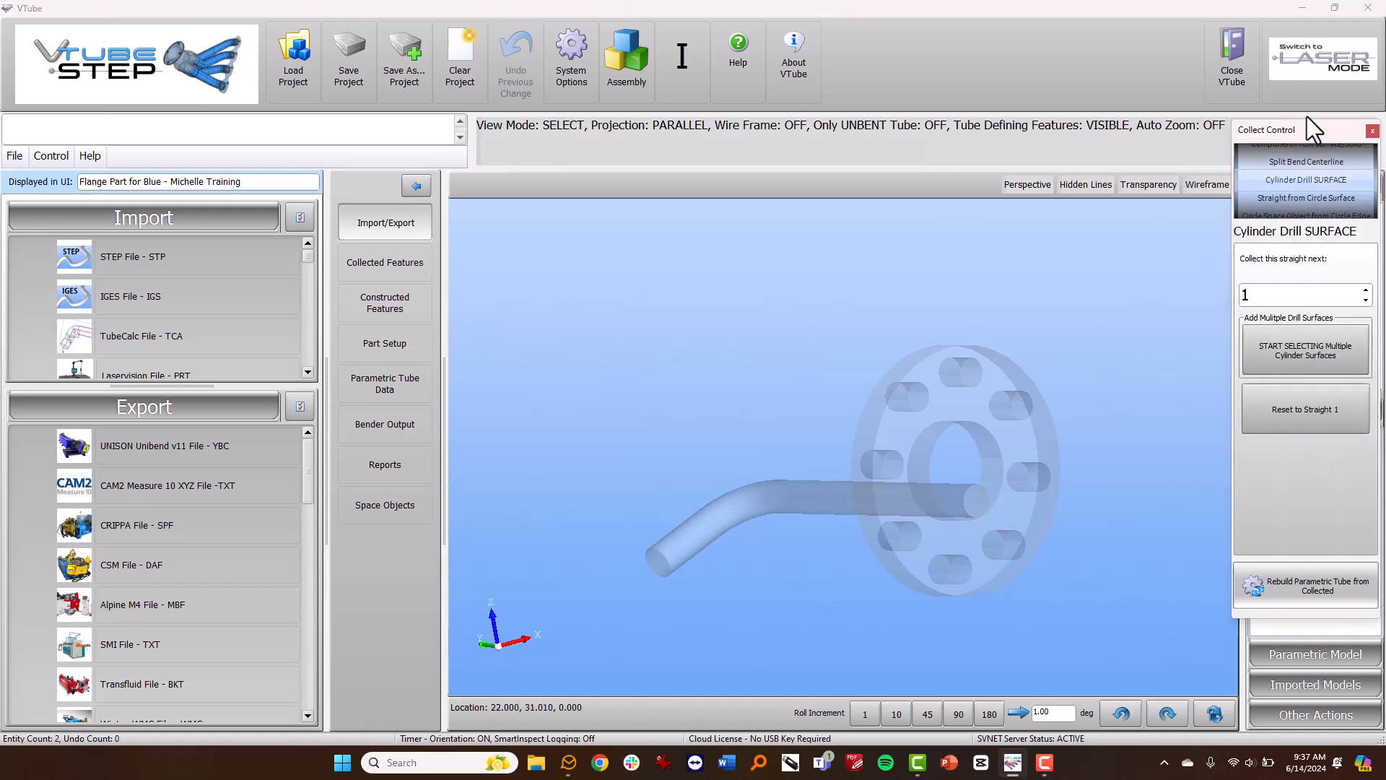
{"action": "scroll", "coordinate": [1310, 184], "scroll_direction": "down", "scroll_amount": 1}
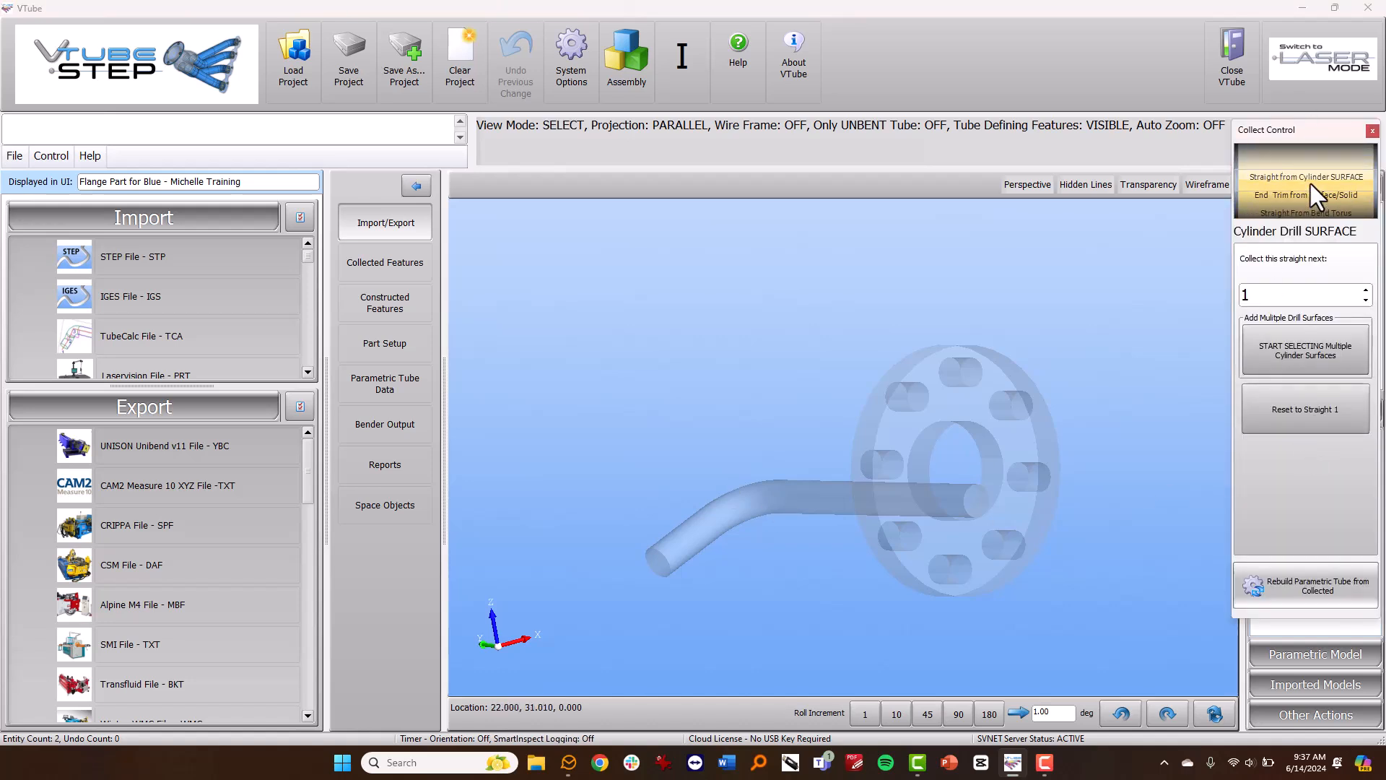
{"action": "left_click", "coordinate": [1279, 309]}
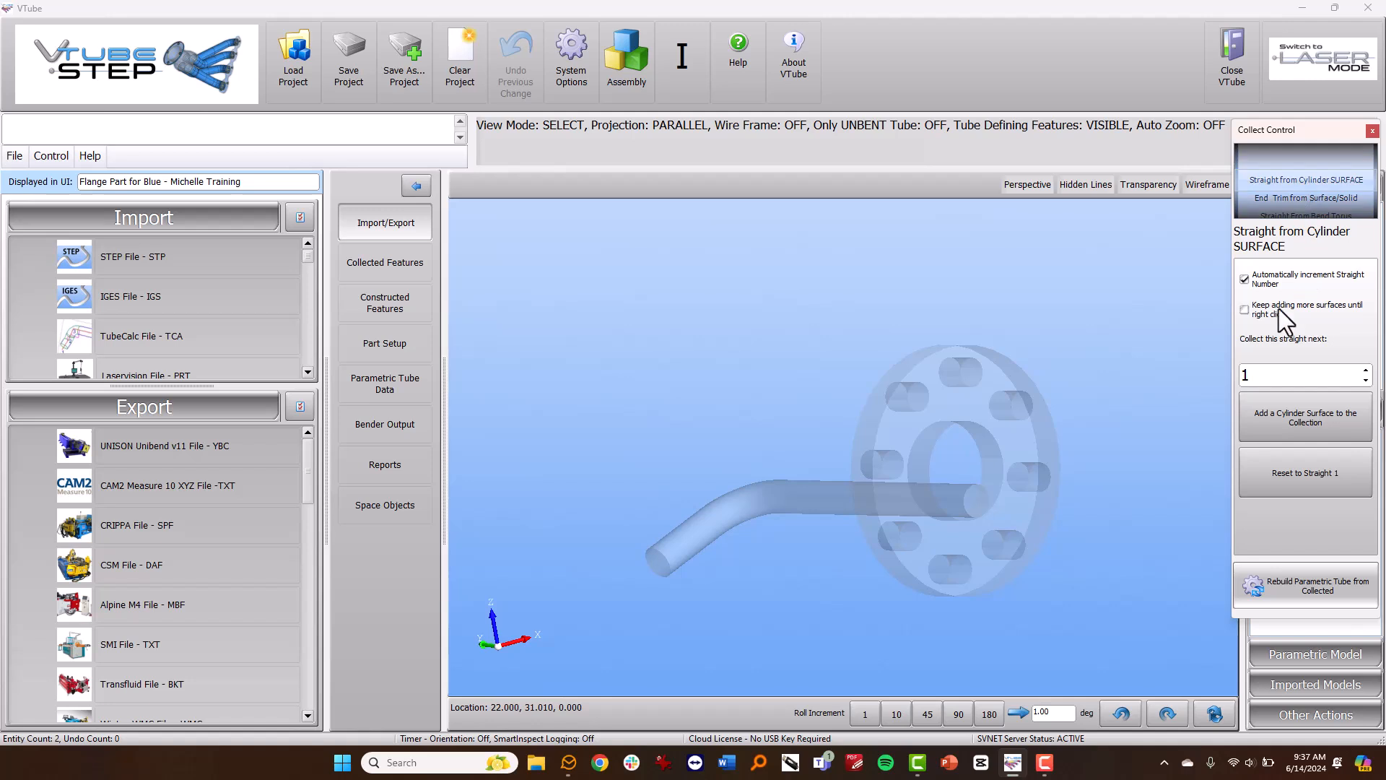
{"action": "left_click", "coordinate": [1306, 417]}
{"action": "left_click", "coordinate": [837, 504]}
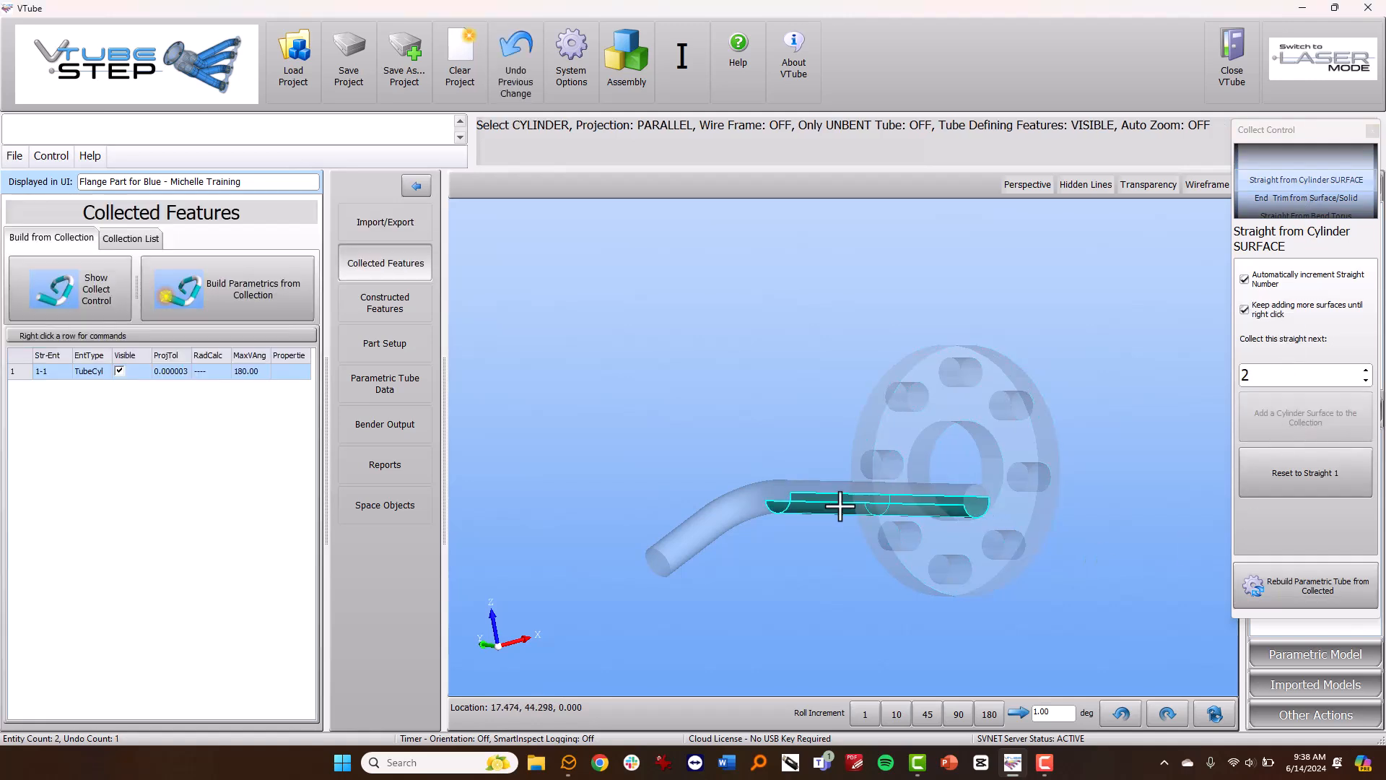
{"action": "left_click", "coordinate": [688, 540]}
{"action": "left_click", "coordinate": [1273, 586]}
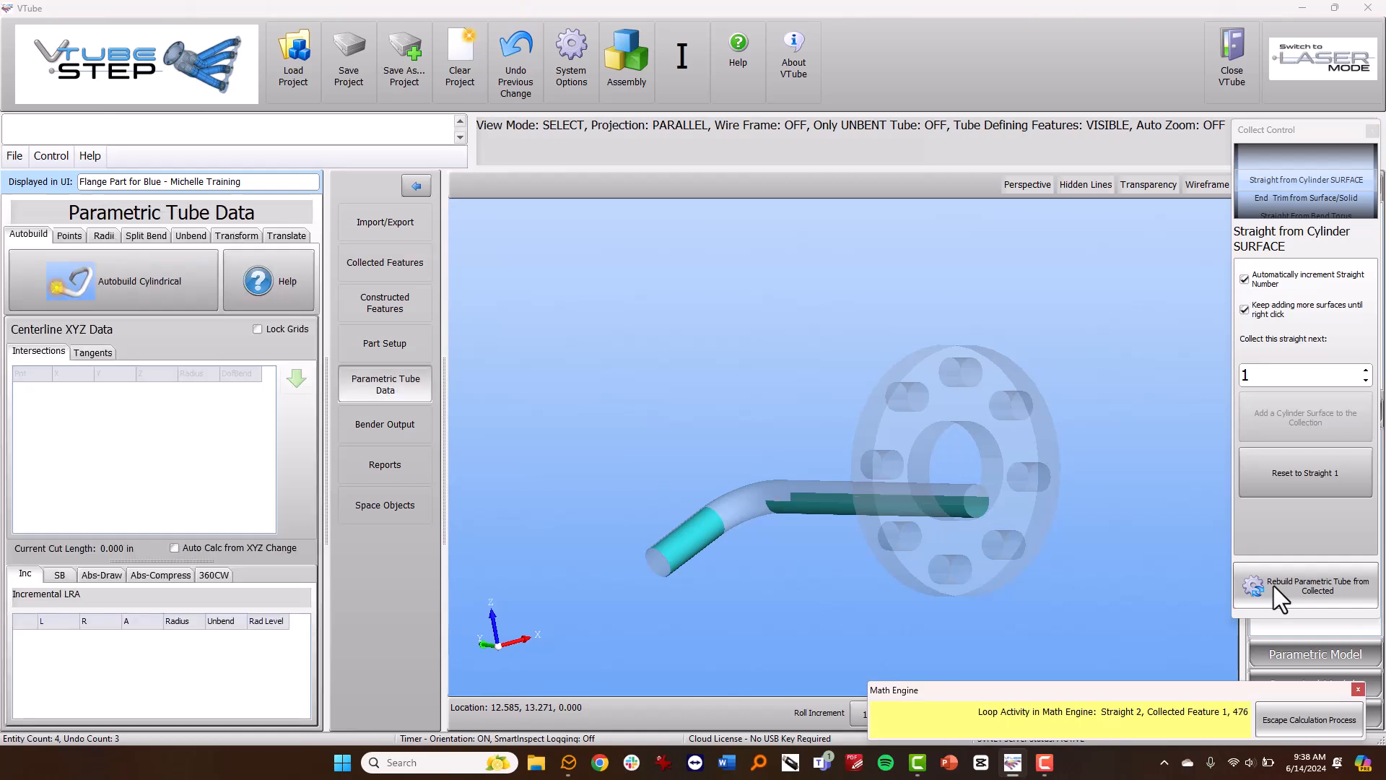
Add the flange's outer face as a single-surface end trim on straight 1, trimmed to the furthest point, and rebuild the tube
{"action": "left_click", "coordinate": [1315, 197]}
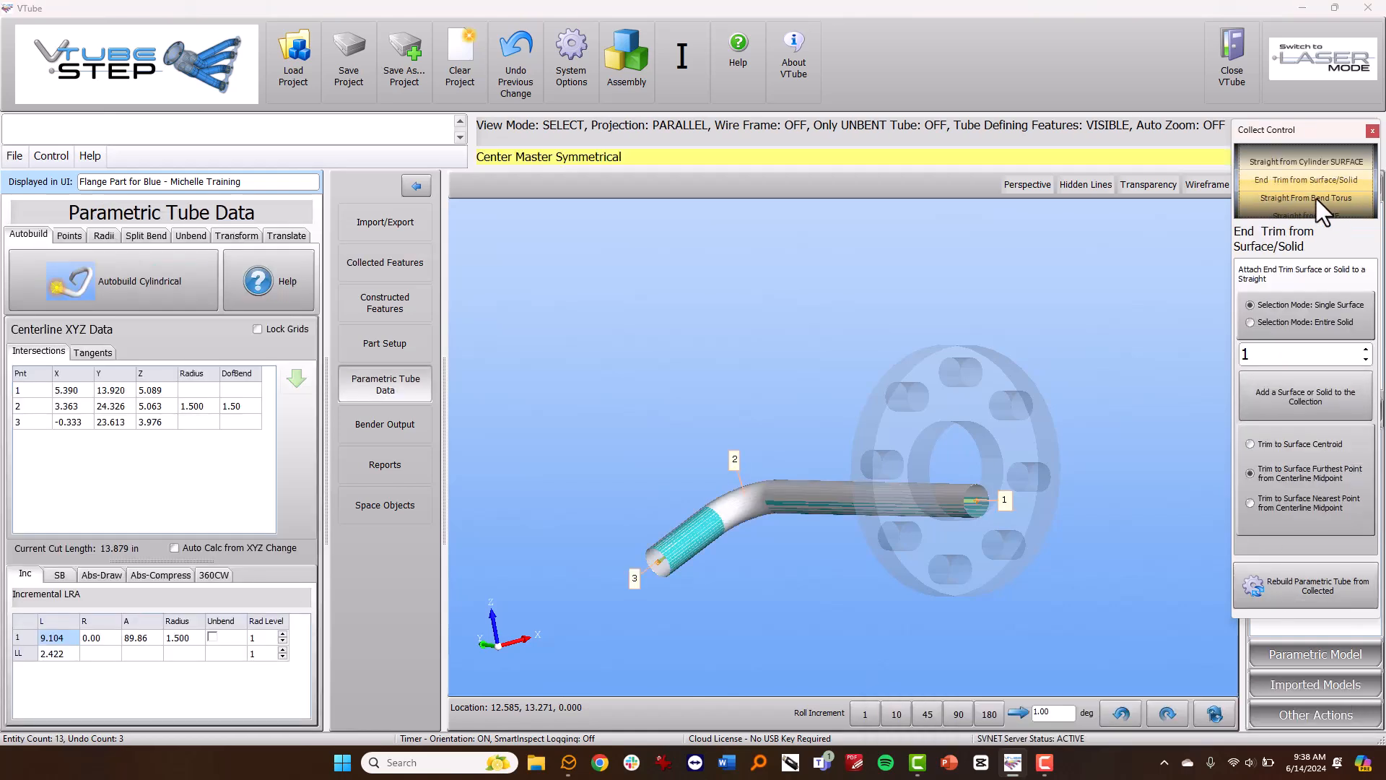
{"action": "left_click", "coordinate": [1305, 397]}
{"action": "left_click", "coordinate": [965, 393]}
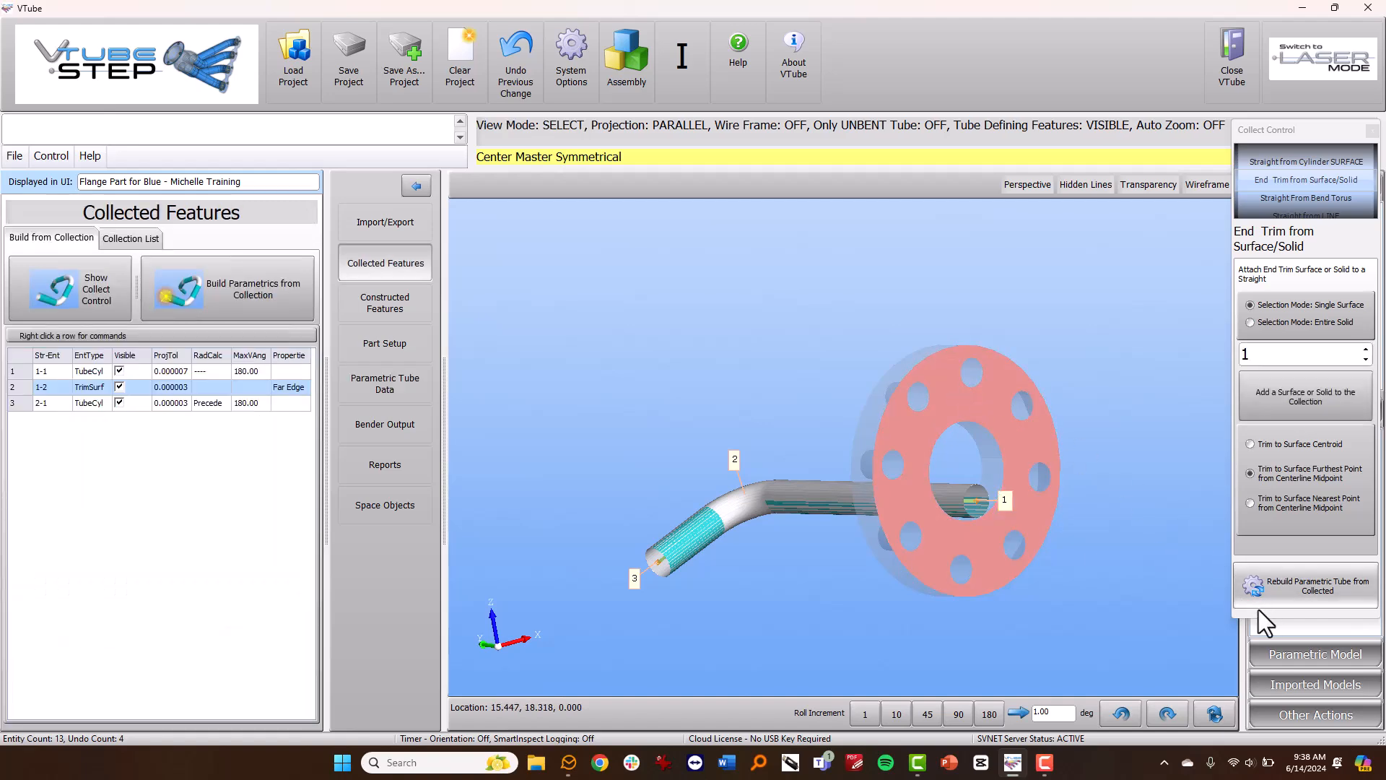
{"action": "left_click", "coordinate": [1283, 592]}
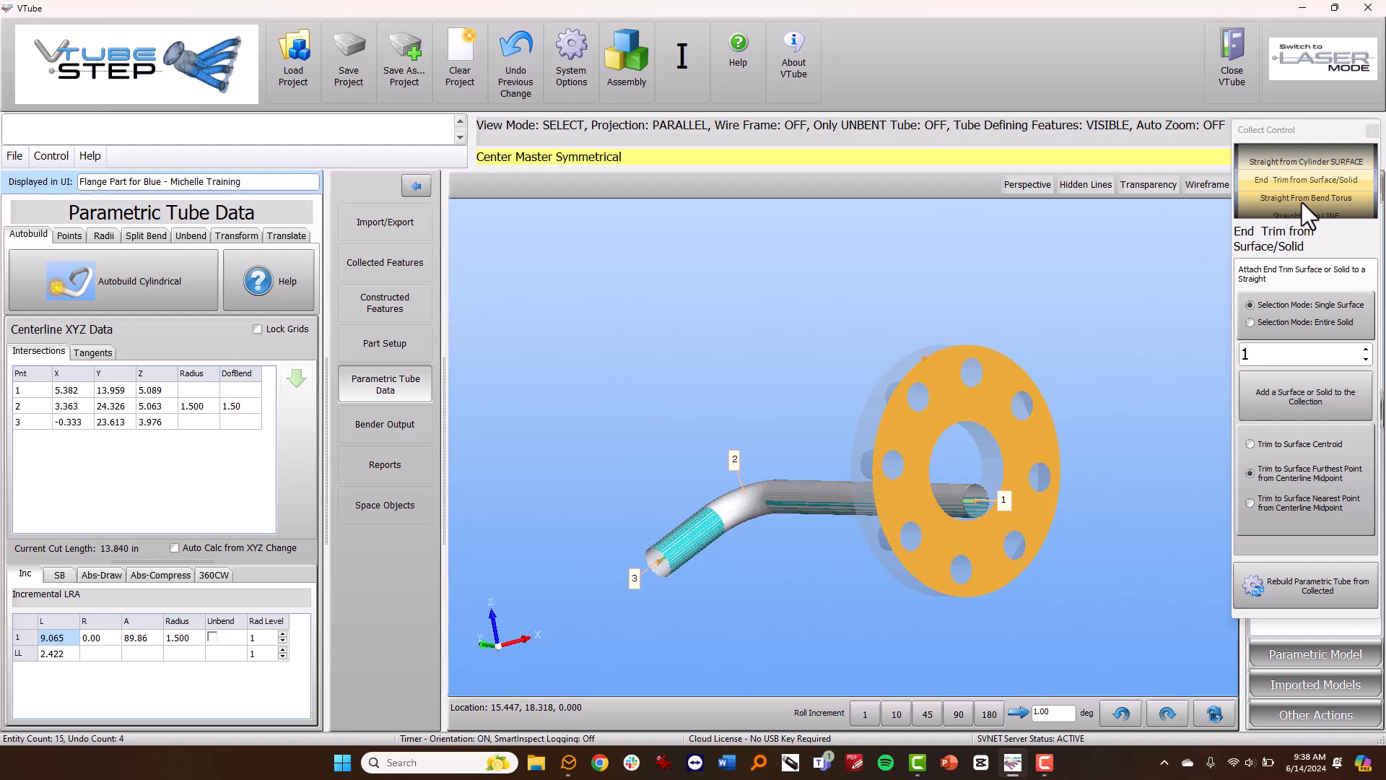
Collect the flange bolt hole nearest the +X side as a Cylinder Drill surface on straight 1 and rebuild the parametric tube
{"action": "scroll", "coordinate": [1302, 202], "scroll_direction": "down", "scroll_amount": 3}
{"action": "scroll", "coordinate": [1301, 203], "scroll_direction": "down", "scroll_amount": 4}
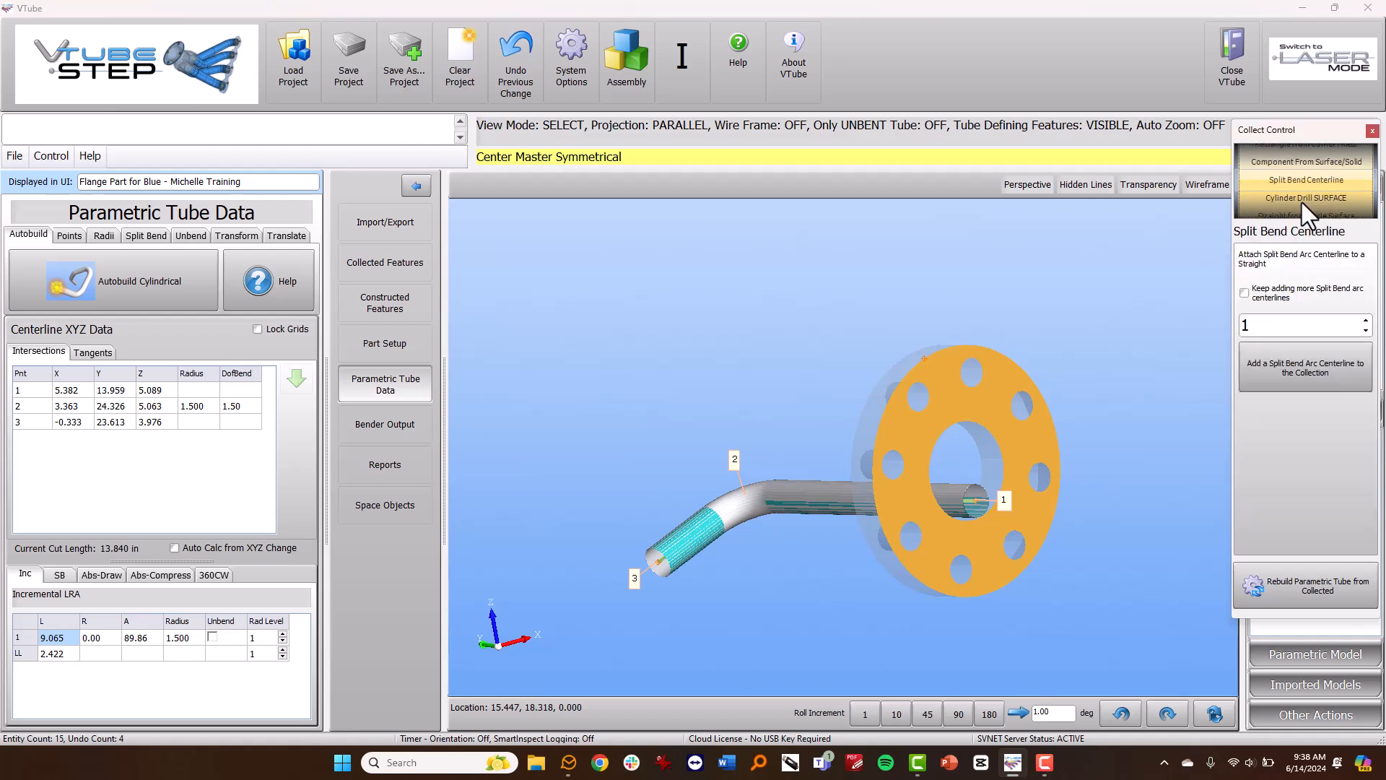
{"action": "left_click", "coordinate": [1307, 358]}
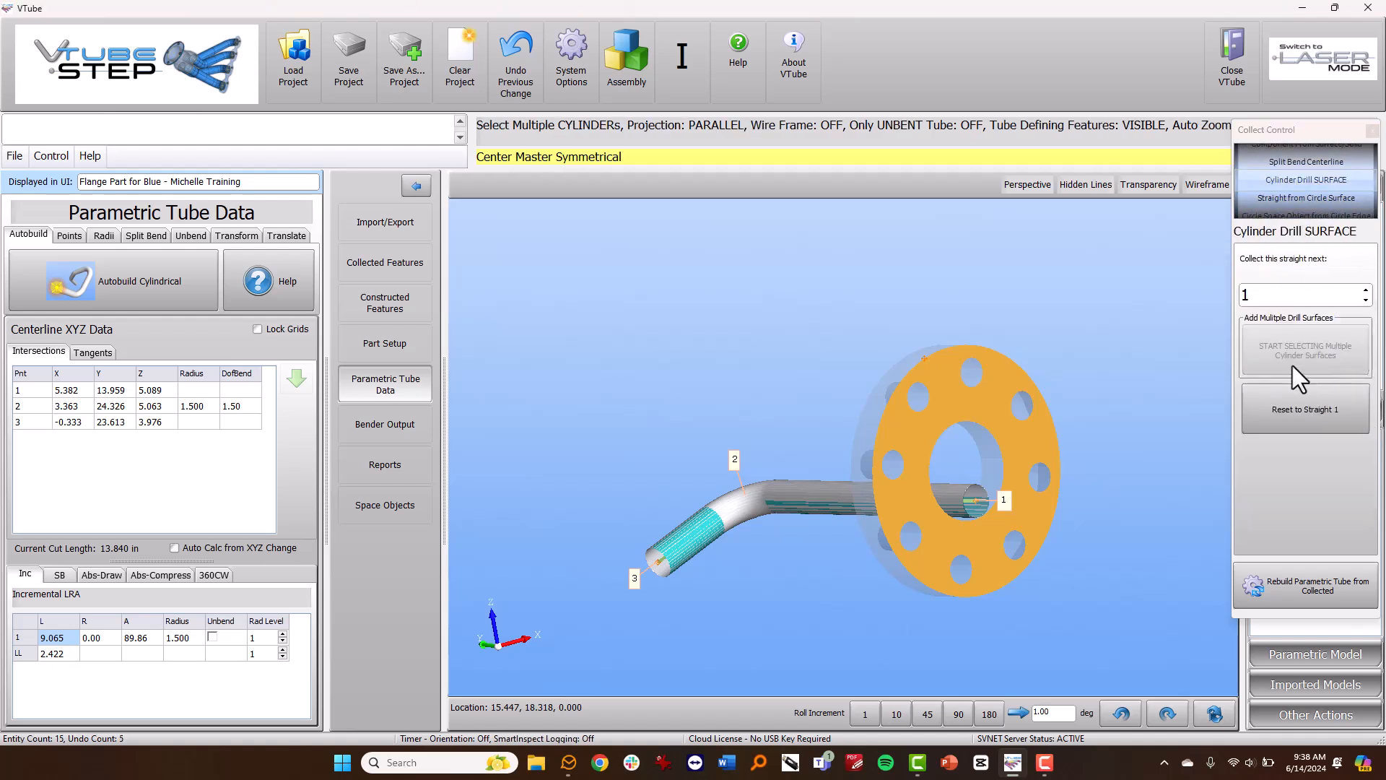
{"action": "left_click", "coordinate": [1037, 480]}
{"action": "left_click", "coordinate": [1307, 350]}
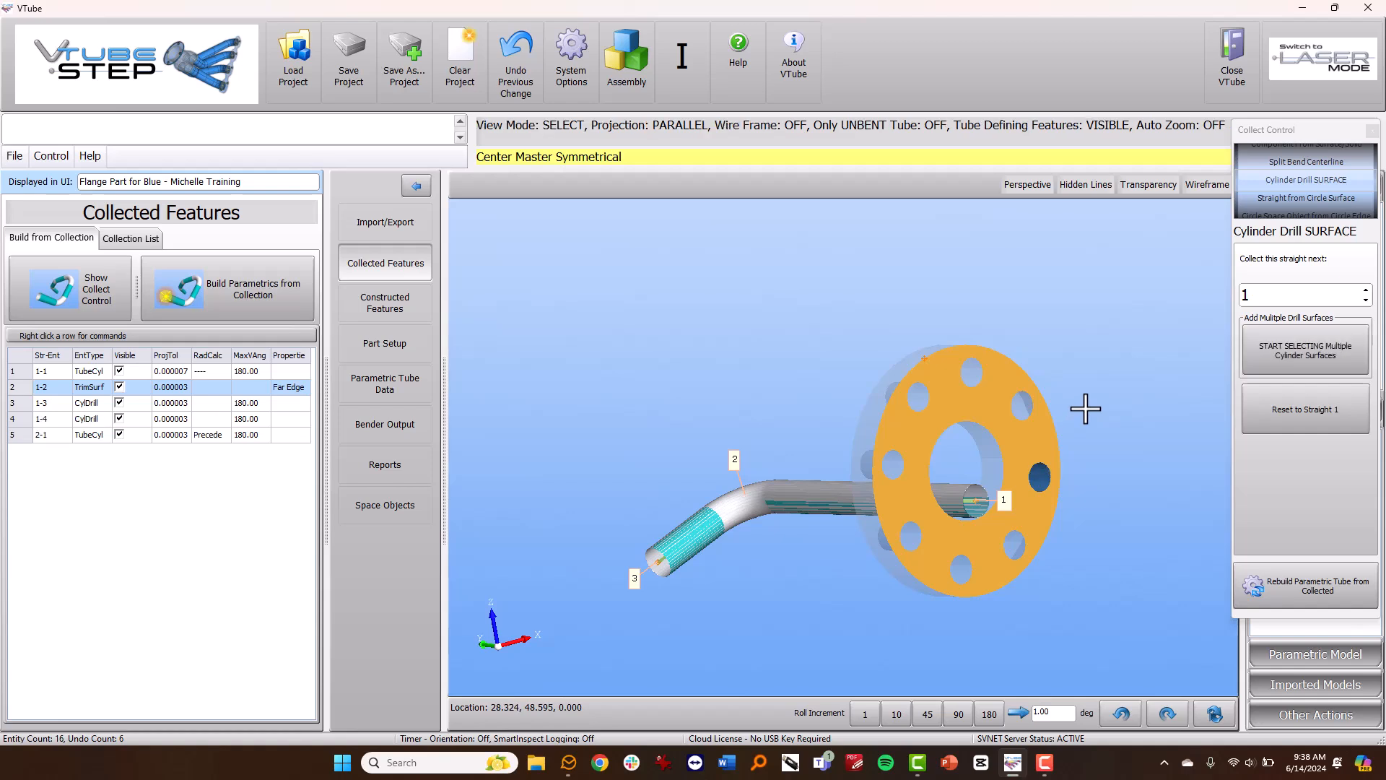
{"action": "left_click", "coordinate": [1303, 589]}
{"action": "left_click", "coordinate": [1372, 130]}
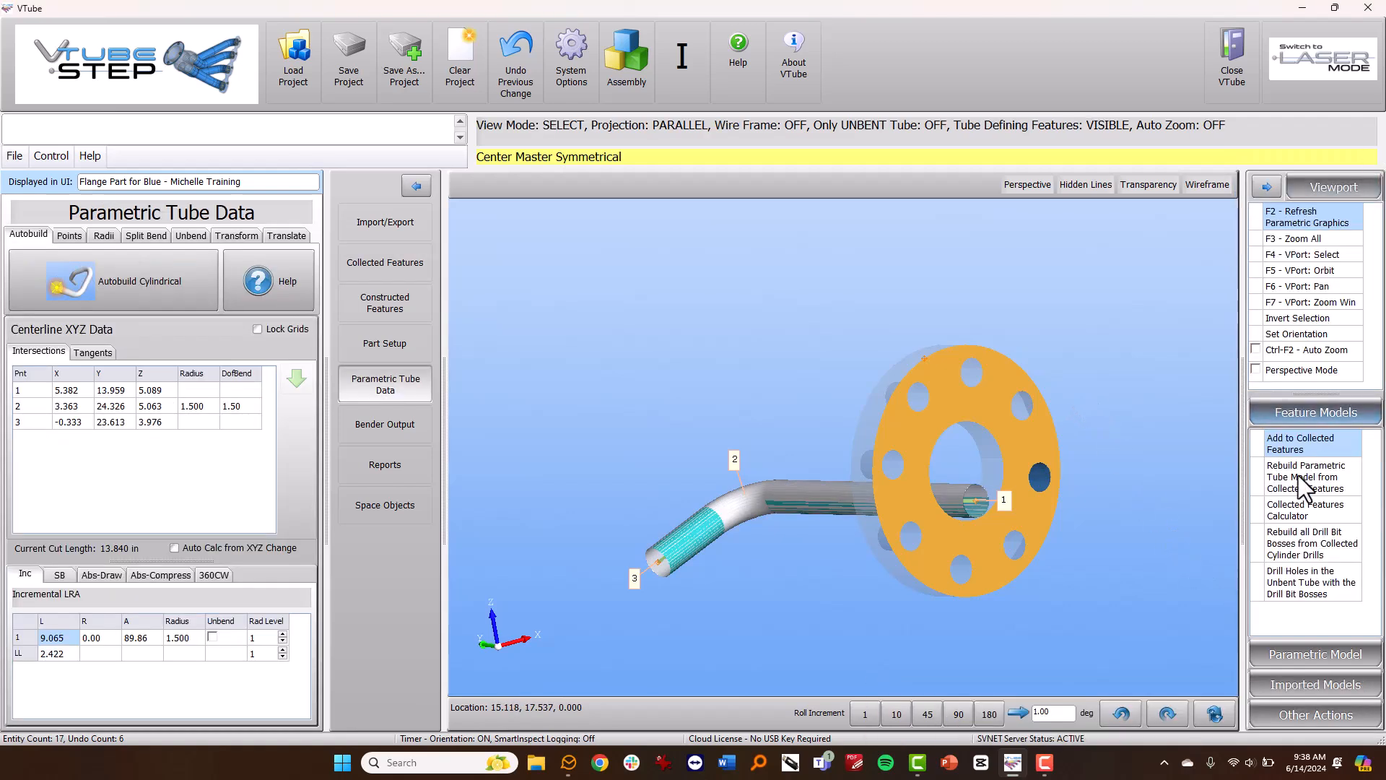
Rebuild all drill bit bosses from the collected cylinder drills and test-build a space object circle from the resulting boss
{"action": "left_click", "coordinate": [1294, 549]}
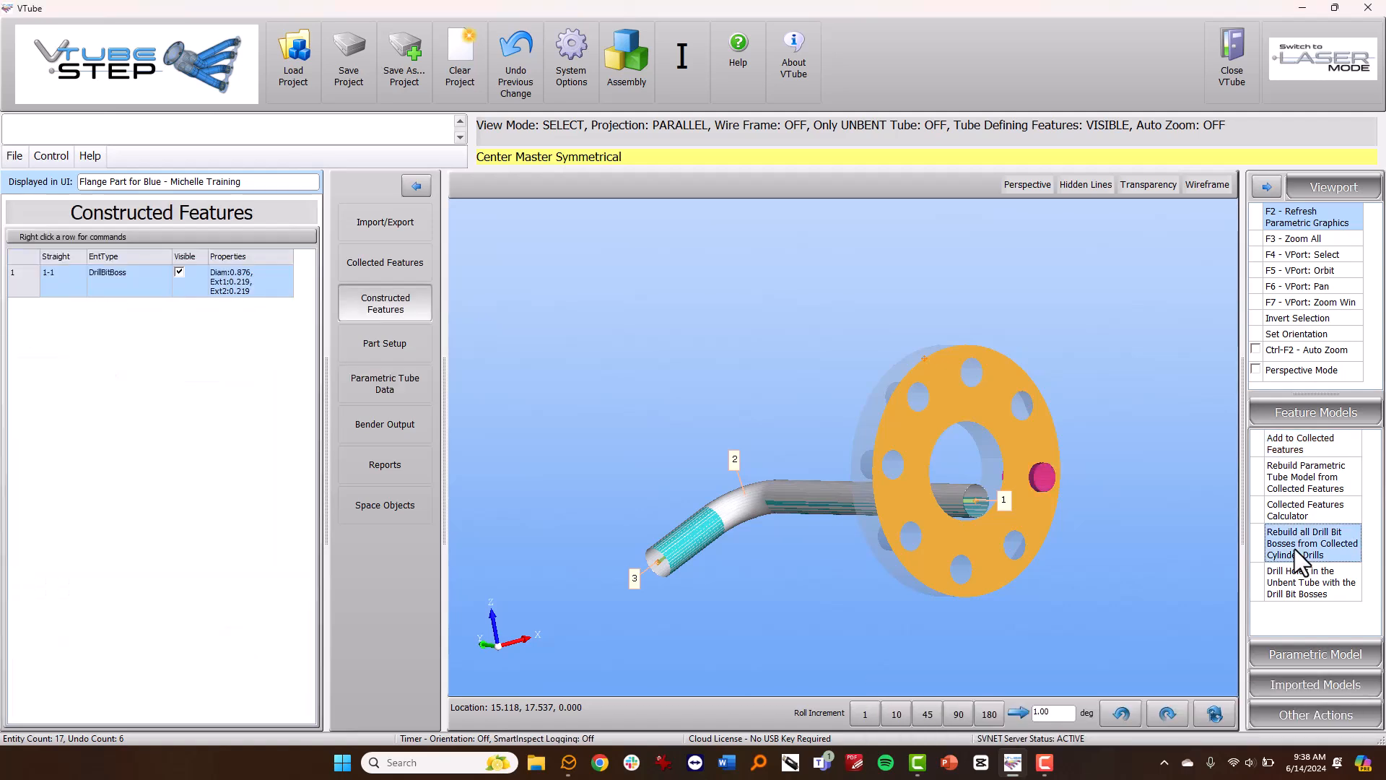
{"action": "right_click", "coordinate": [147, 336]}
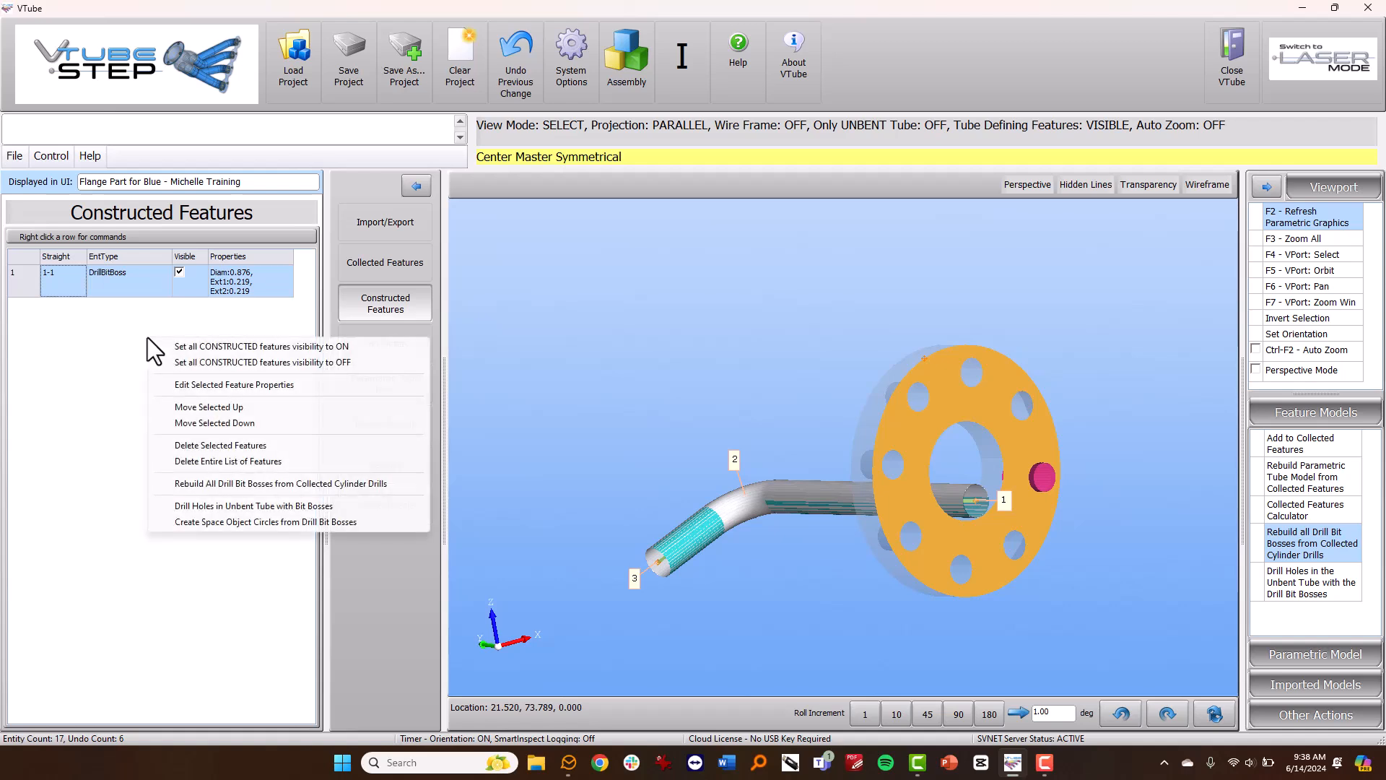
{"action": "left_click", "coordinate": [284, 523]}
{"action": "left_click", "coordinate": [30, 110]}
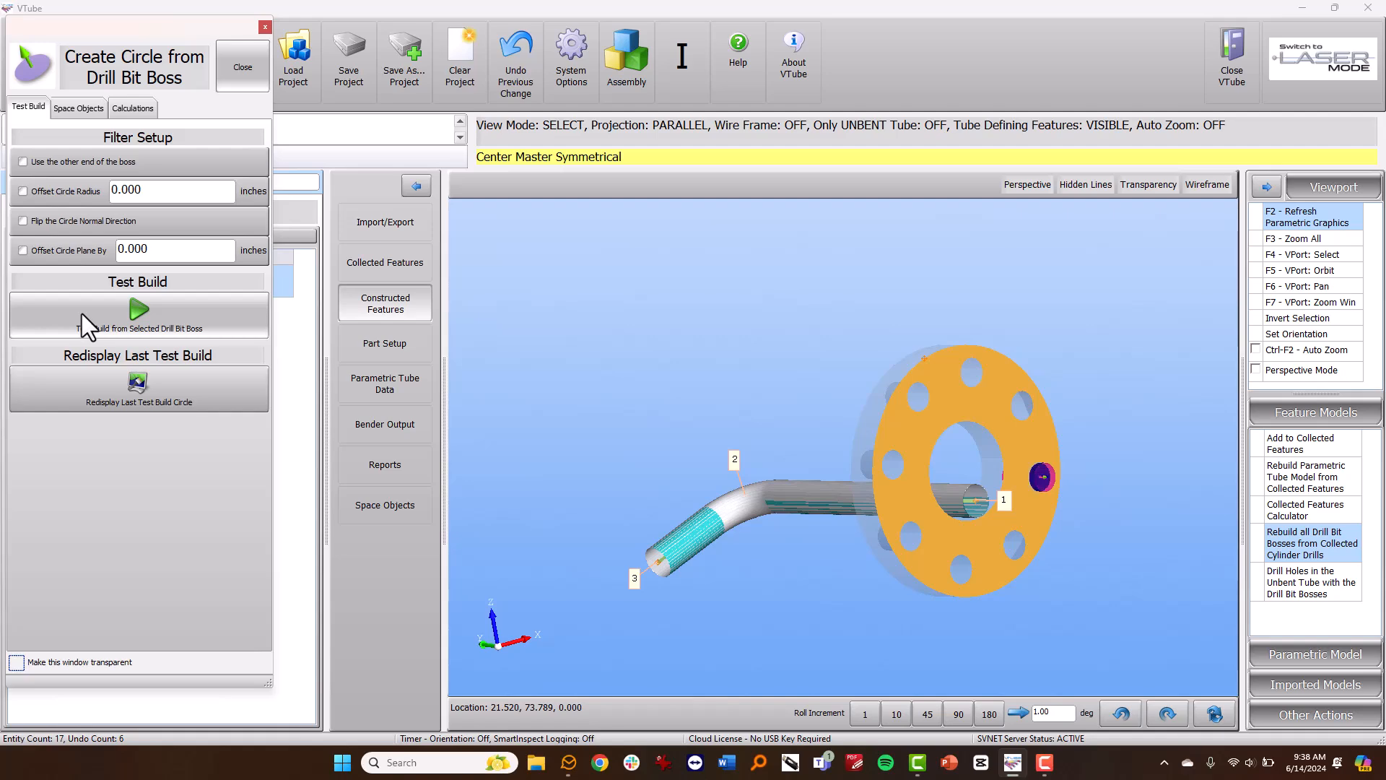
Test-build the circle at the other boss end and with its normal flipped, then restore both options and test-build again
{"action": "scroll", "coordinate": [738, 455], "scroll_direction": "up", "scroll_amount": 3}
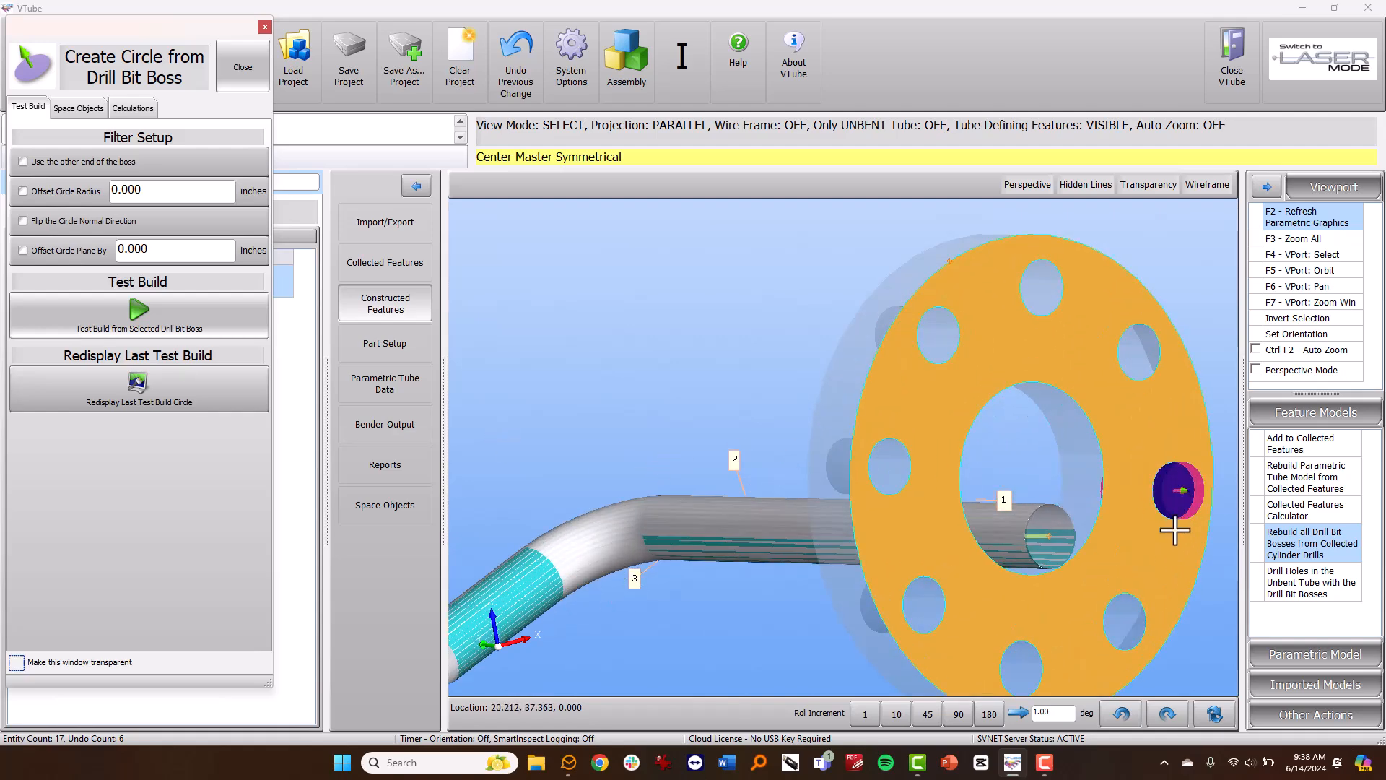
{"action": "left_click", "coordinate": [67, 163]}
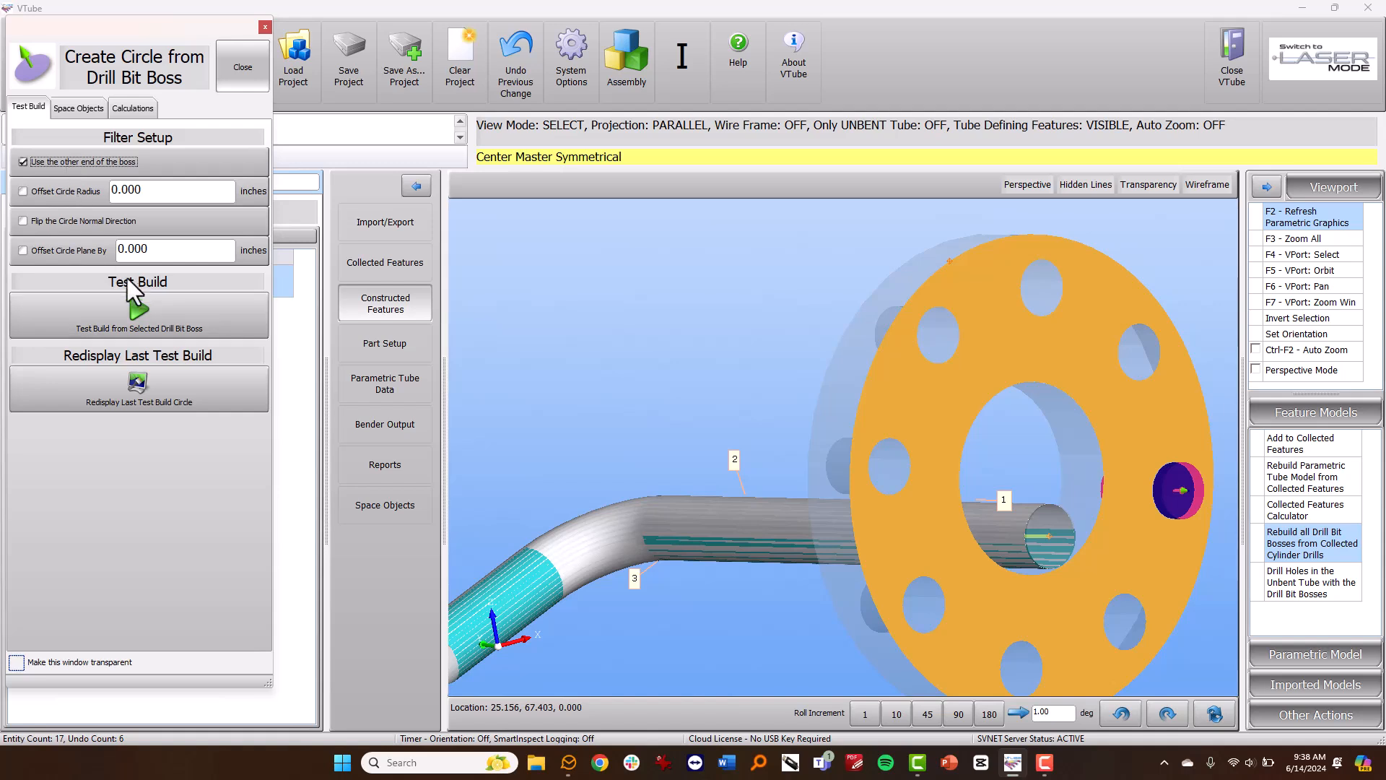
{"action": "left_click", "coordinate": [136, 304]}
{"action": "left_click", "coordinate": [79, 221]}
{"action": "left_click", "coordinate": [82, 302]}
{"action": "left_click", "coordinate": [75, 163]}
{"action": "left_click", "coordinate": [91, 311]}
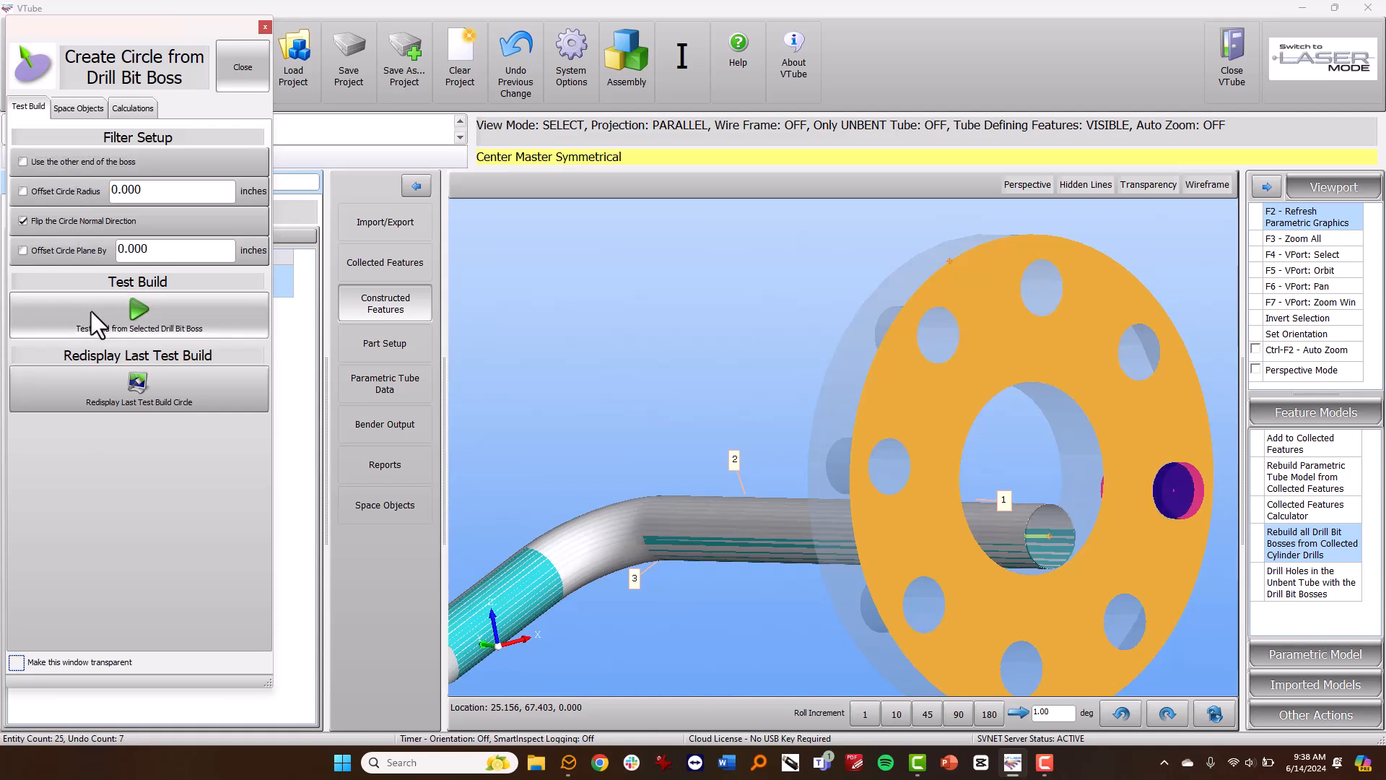
{"action": "left_click", "coordinate": [63, 217]}
{"action": "left_click", "coordinate": [82, 306]}
Create a new nominal circle space object from the current test build
{"action": "key", "text": "F5"}
{"action": "left_click_drag", "start_coordinate": [789, 466], "coordinate": [645, 482]}
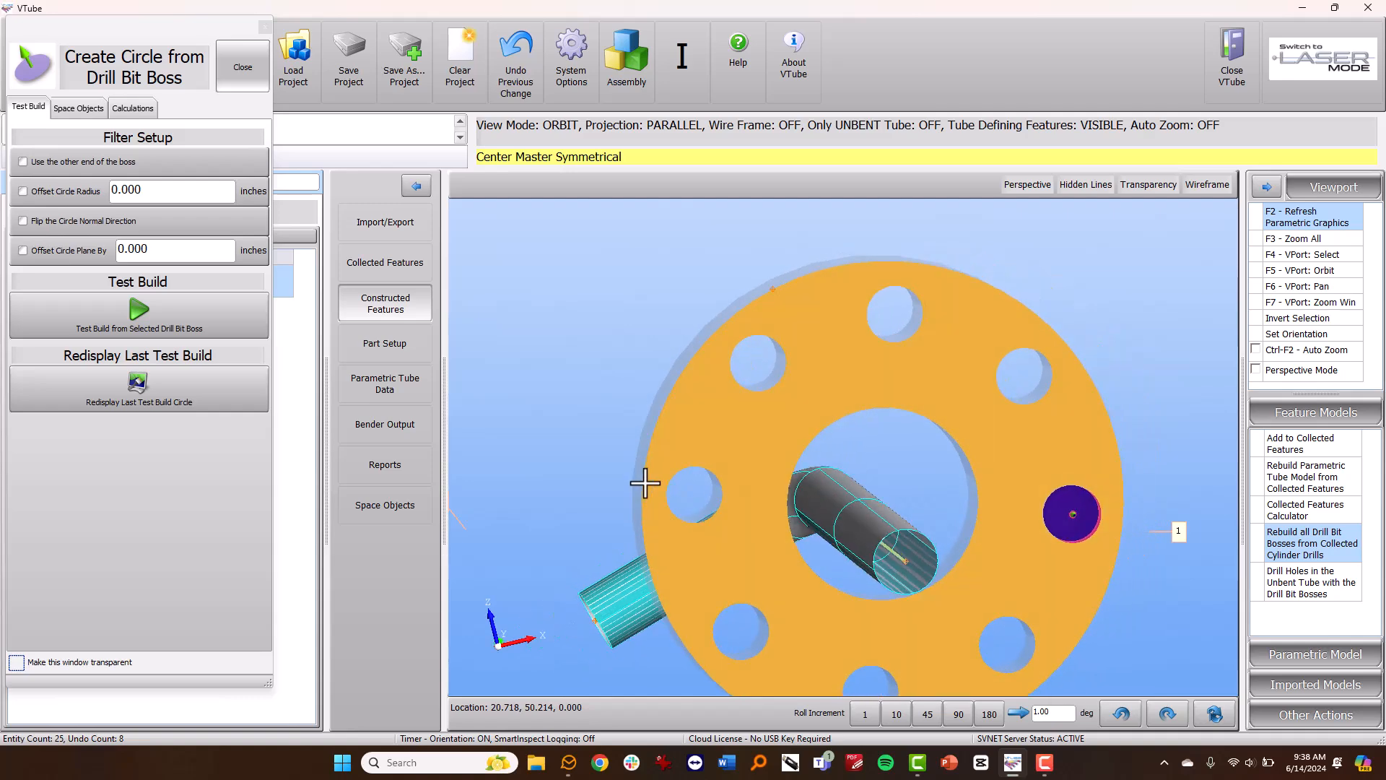
{"action": "left_click", "coordinate": [78, 107]}
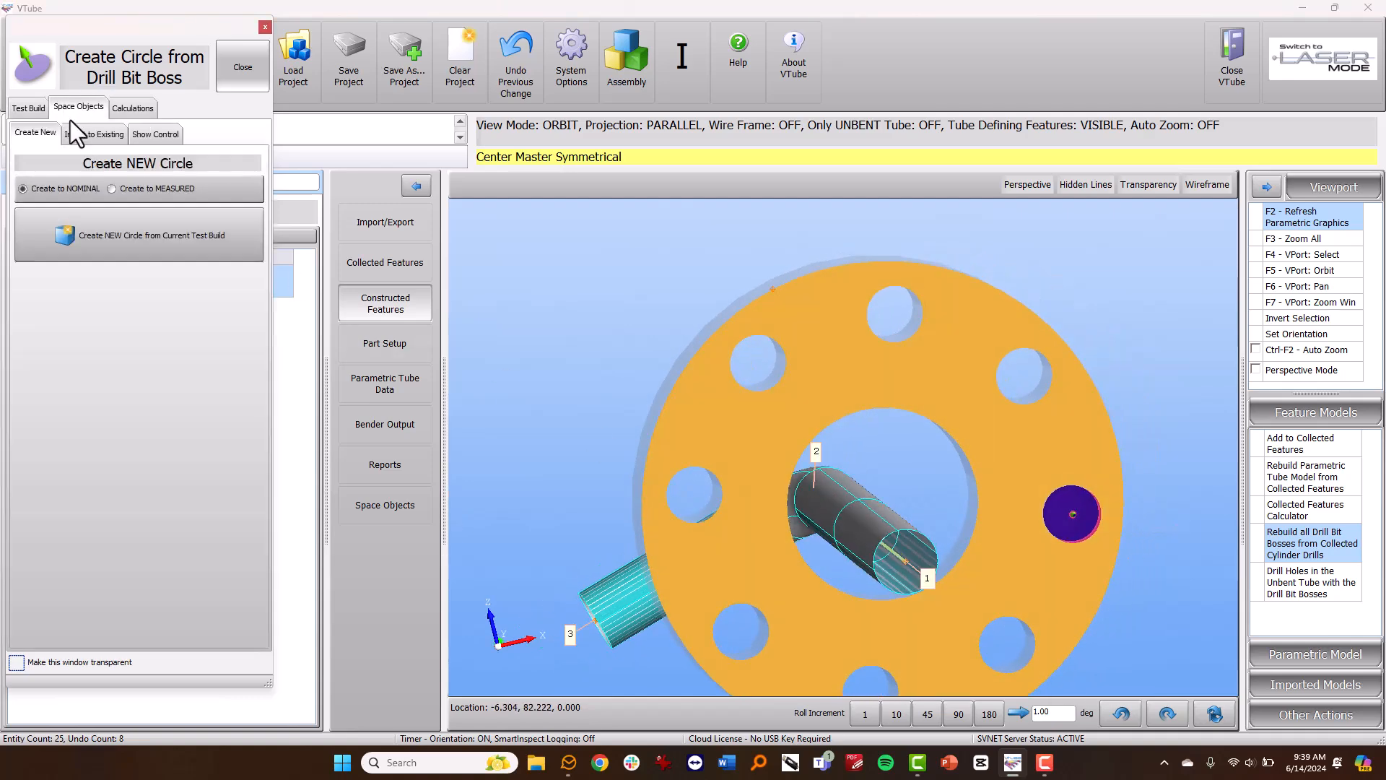
{"action": "left_click", "coordinate": [105, 232]}
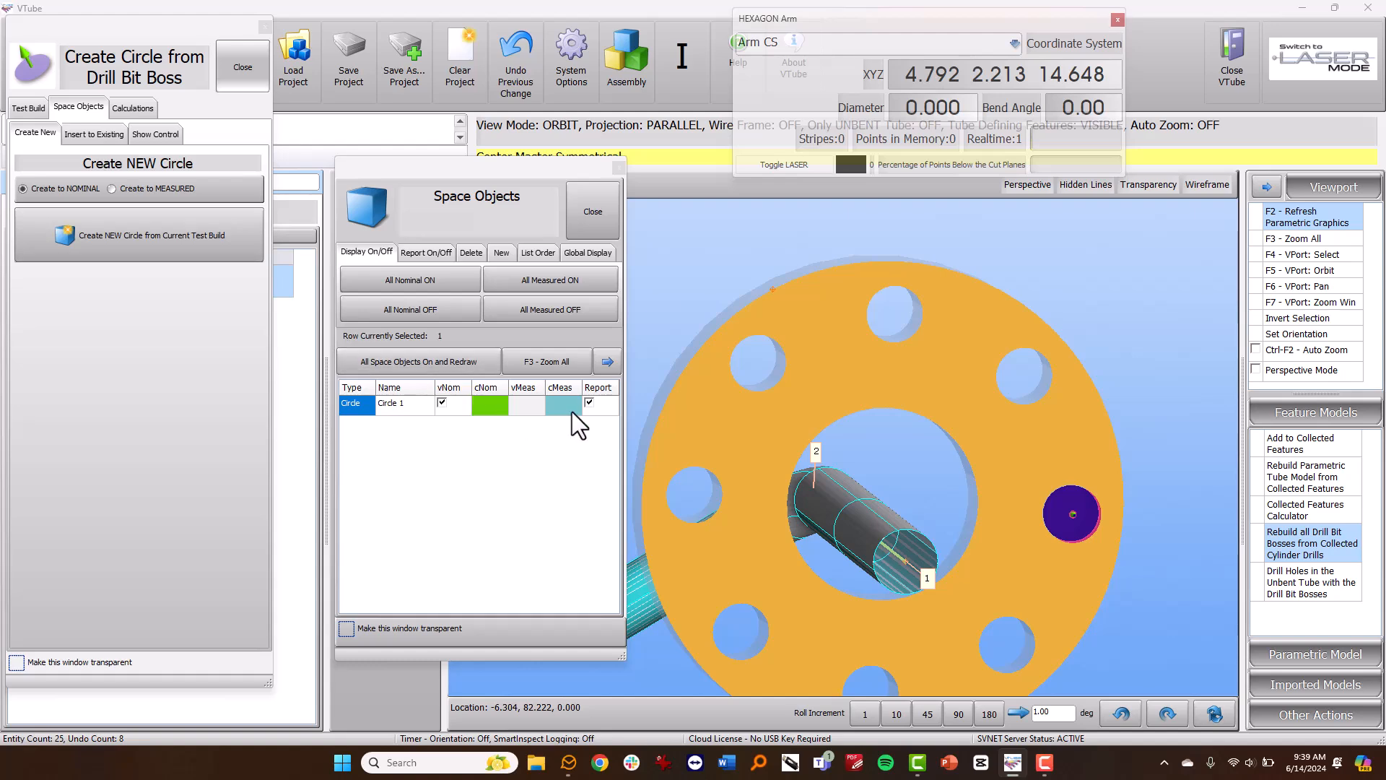
Show the expanded metrics of the new circle and link it to tube straight number 1
{"action": "left_click", "coordinate": [606, 363]}
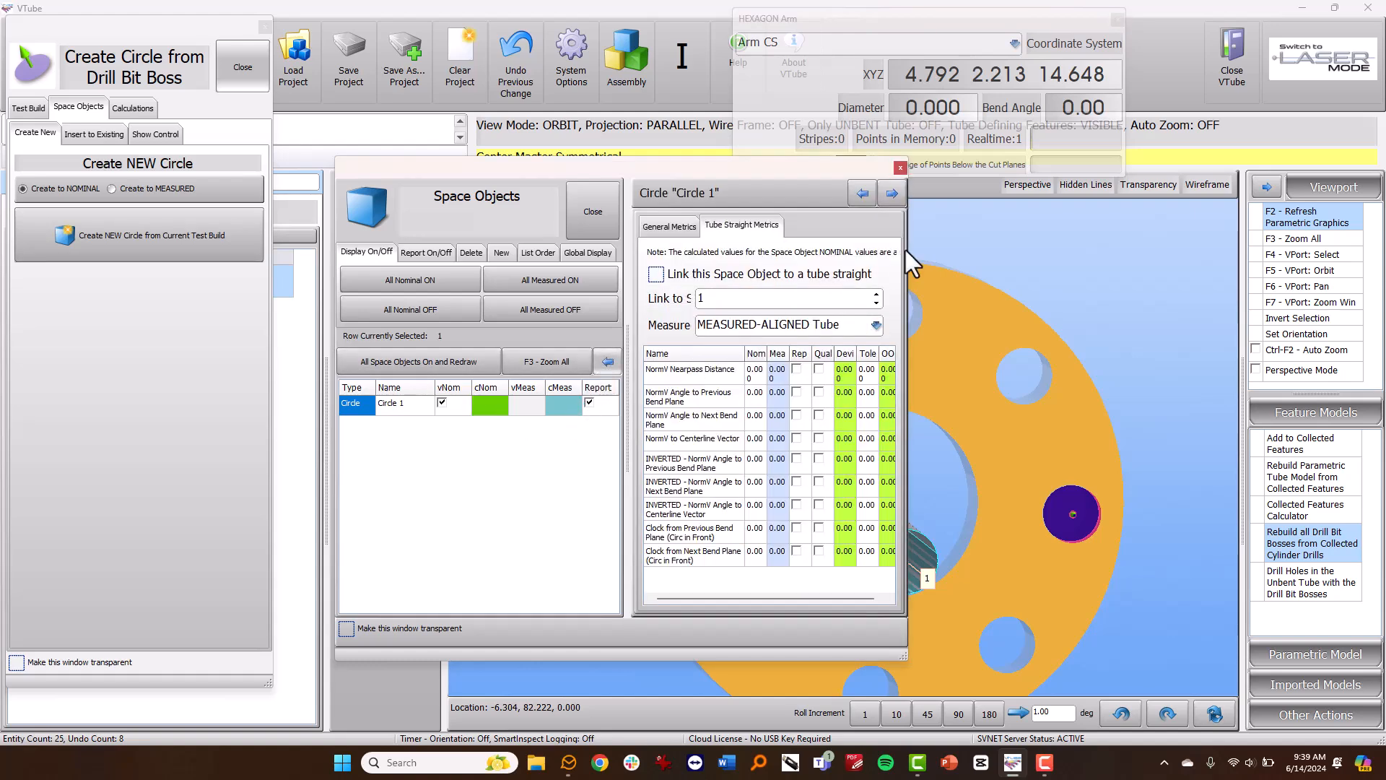
{"action": "left_click", "coordinate": [892, 194]}
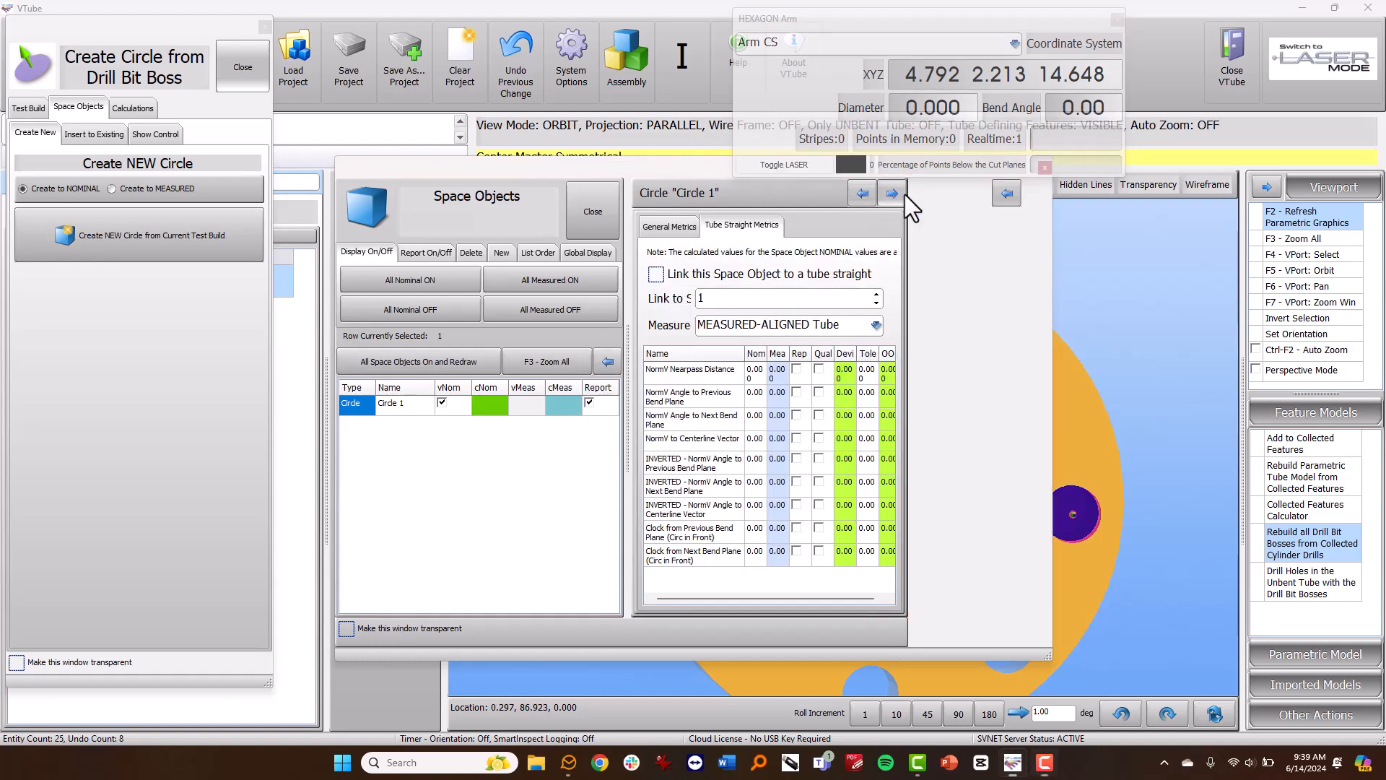
{"action": "left_click", "coordinate": [729, 278]}
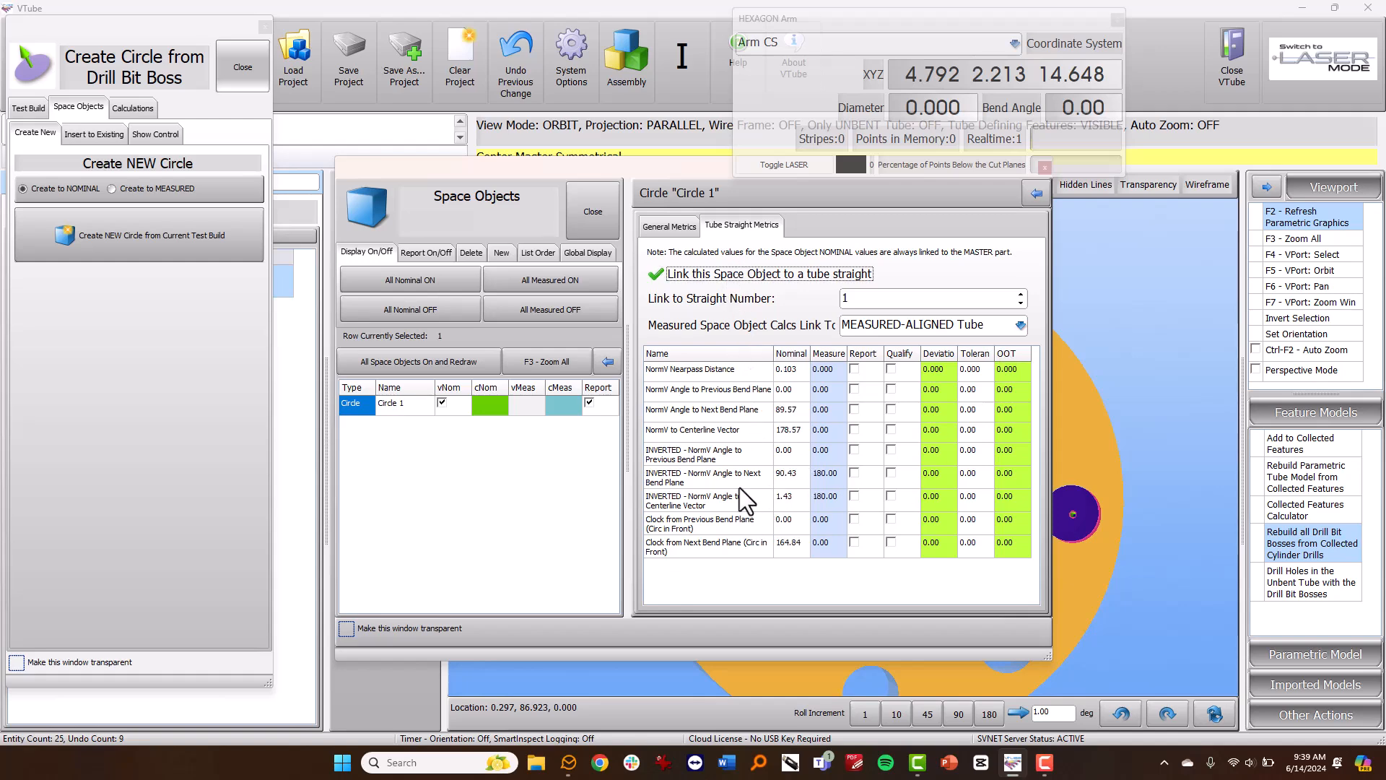
Look down straight 1 and roll the part in 10-degree increments to examine the hole's clocking relative to the next bend plane
{"action": "left_click_drag", "start_coordinate": [665, 151], "coordinate": [282, 107]}
{"action": "left_click_drag", "start_coordinate": [888, 474], "coordinate": [852, 549]}
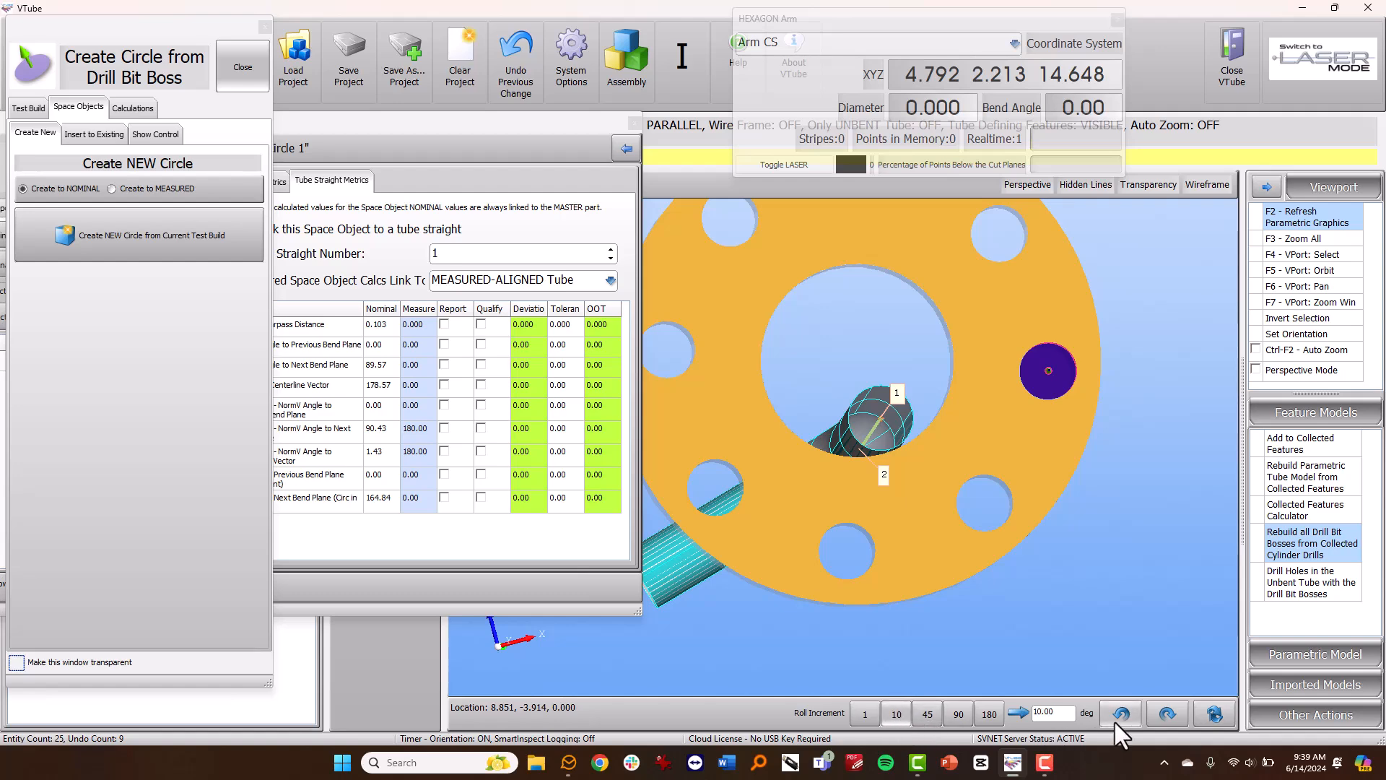
{"action": "left_click", "coordinate": [1167, 713]}
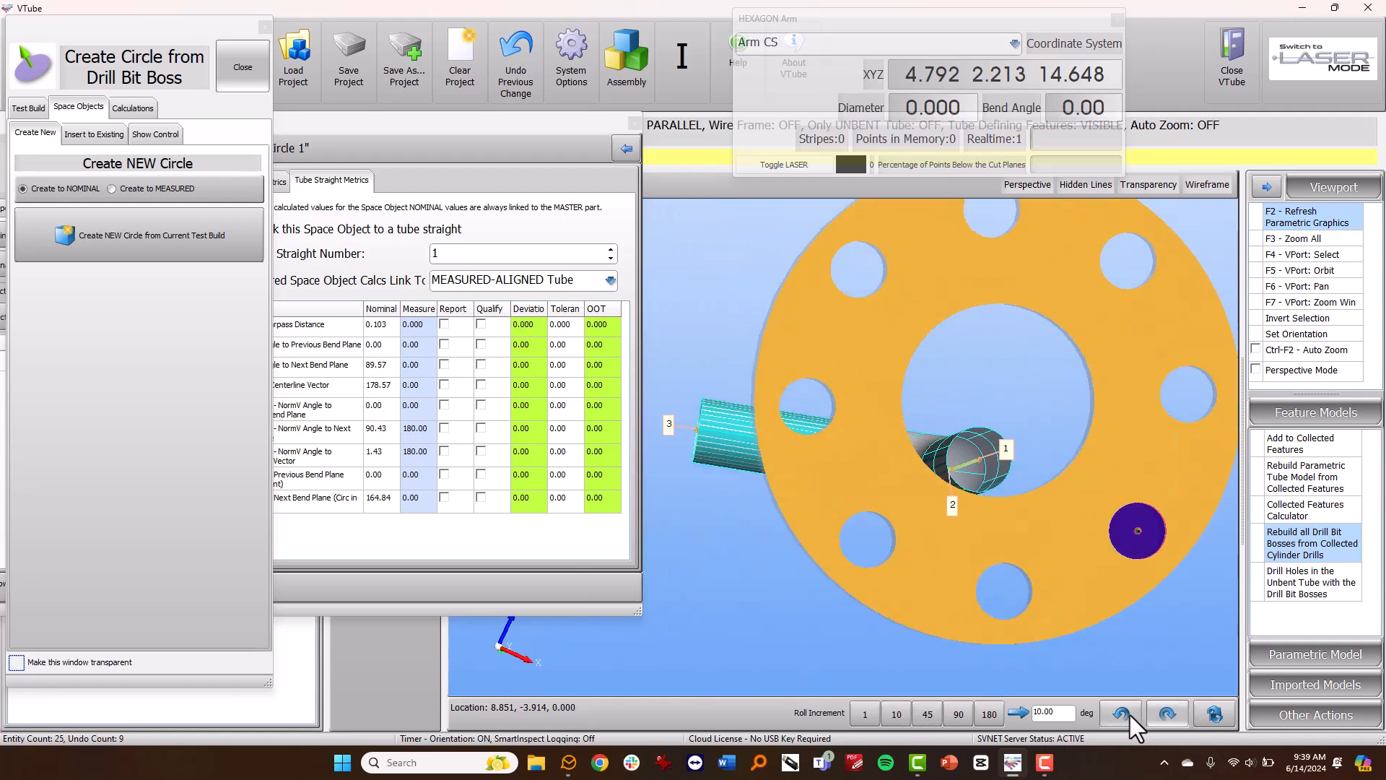
{"action": "left_click", "coordinate": [1134, 715]}
{"action": "mouse_move", "coordinate": [1018, 640]}
{"action": "left_mouse_down"}
{"action": "mouse_move", "coordinate": [1037, 634]}
{"action": "mouse_move", "coordinate": [1004, 628]}
{"action": "left_mouse_up"}
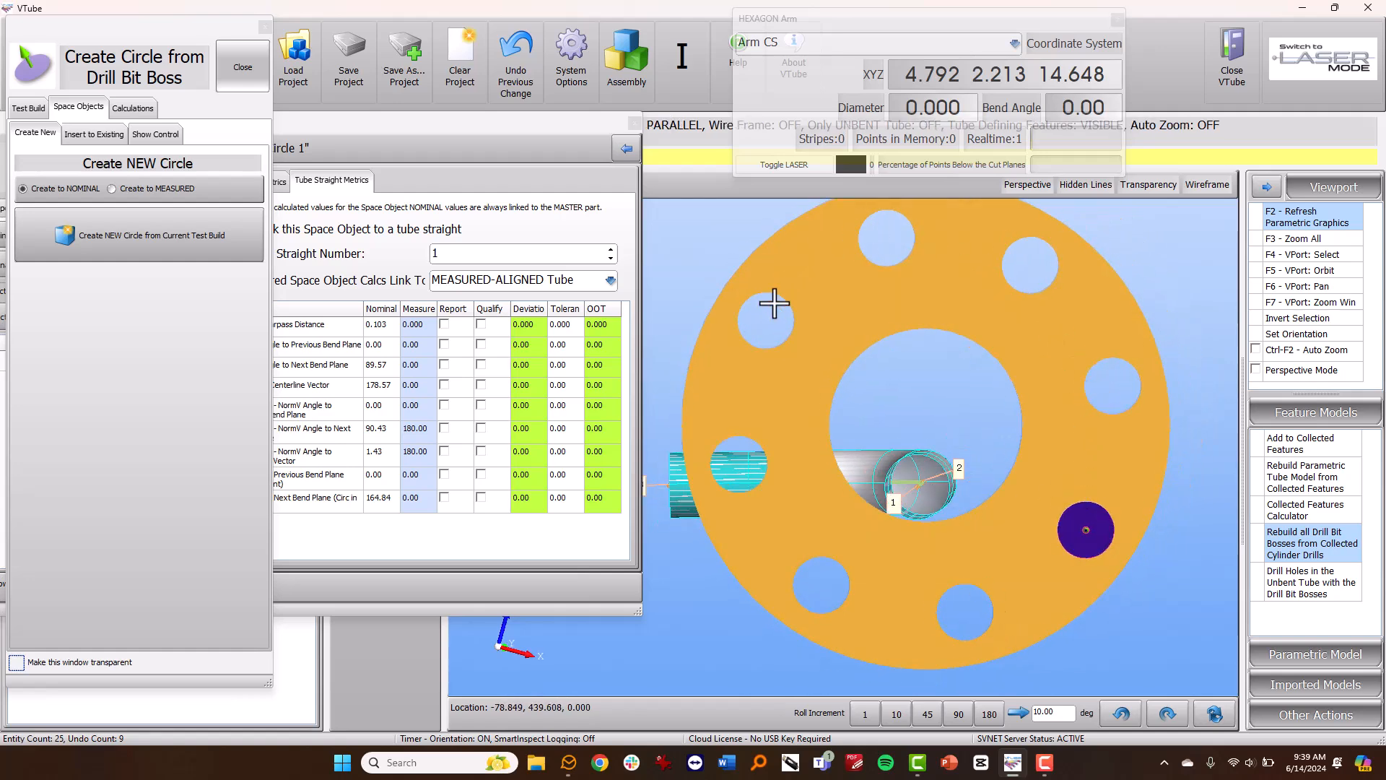
{"action": "left_click_drag", "start_coordinate": [762, 507], "coordinate": [807, 549]}
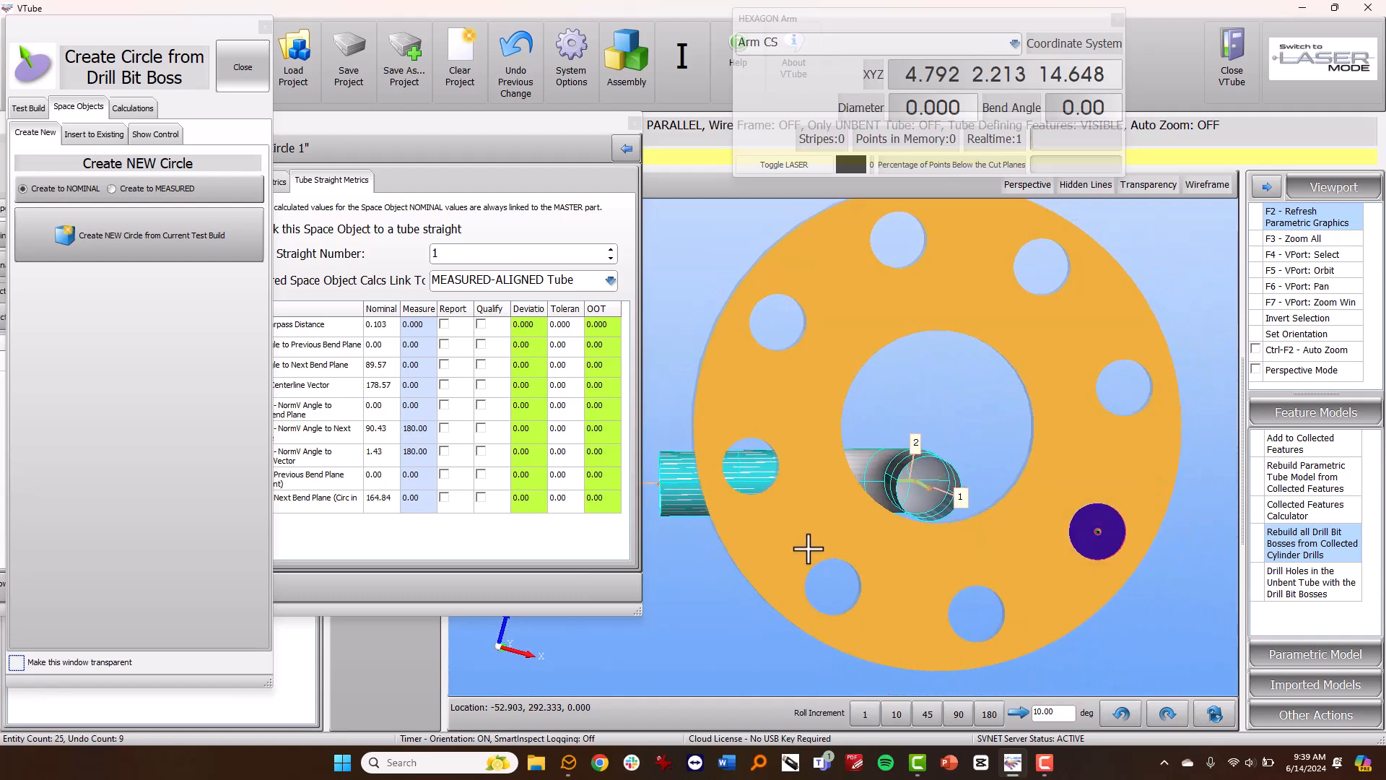
{"action": "left_click_drag", "start_coordinate": [722, 467], "coordinate": [746, 534]}
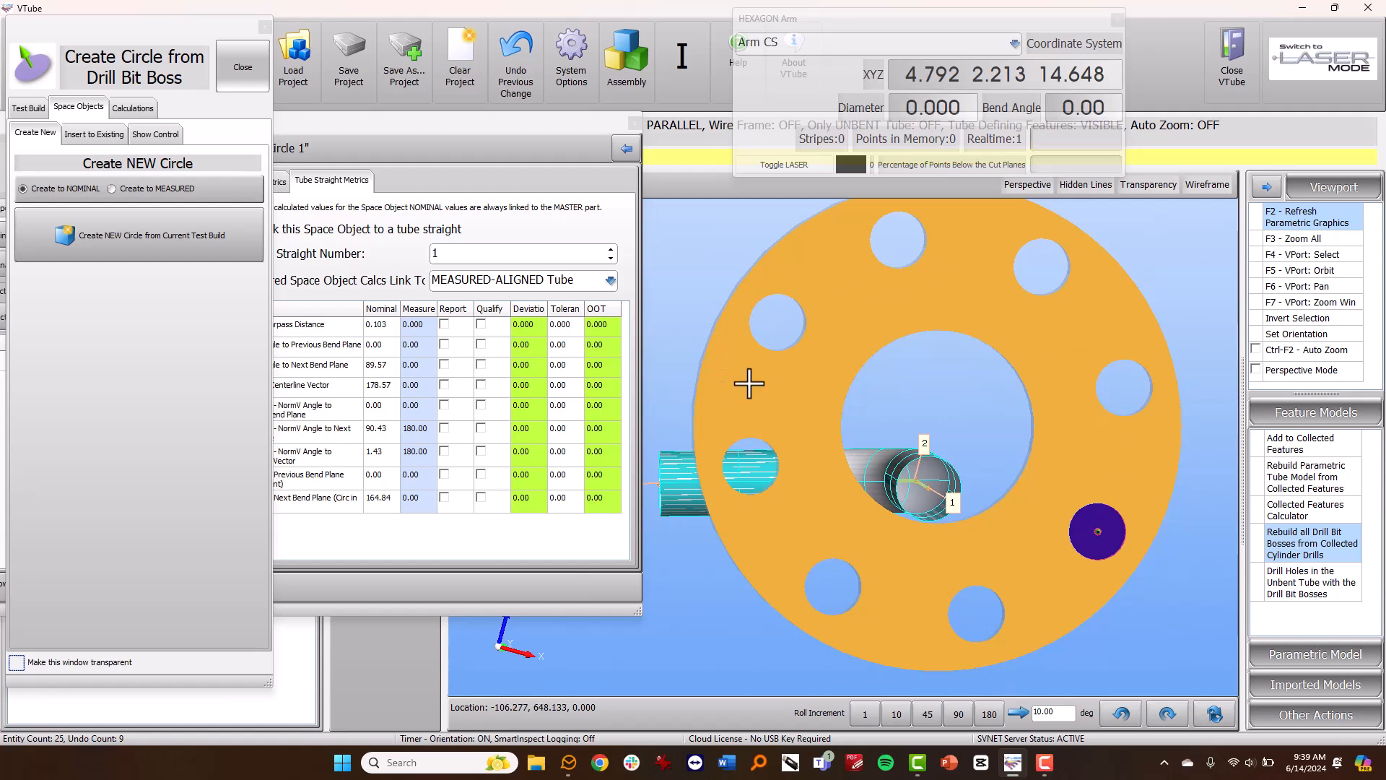
Close the space object and circle creation windows and switch to VTube-LASER mode
{"action": "left_click", "coordinate": [589, 135]}
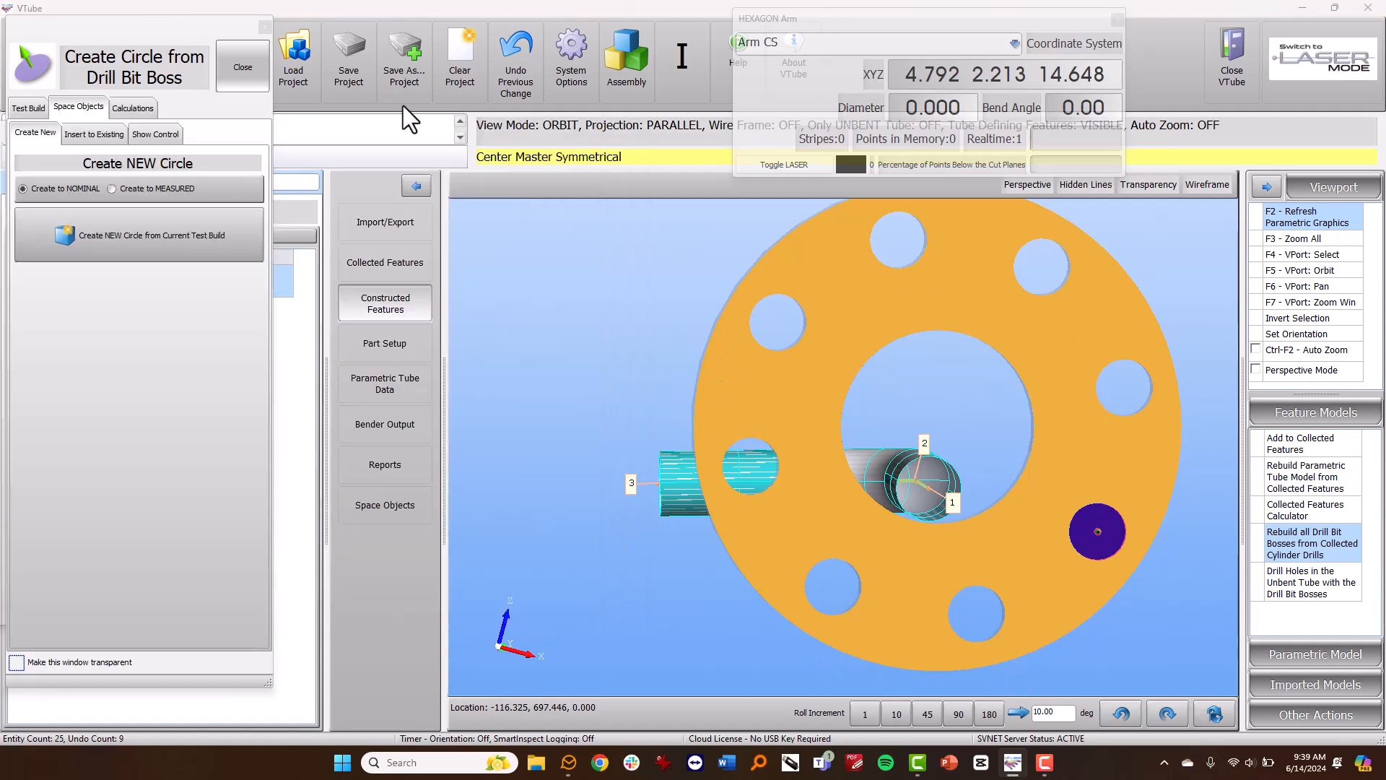
{"action": "left_click", "coordinate": [266, 28]}
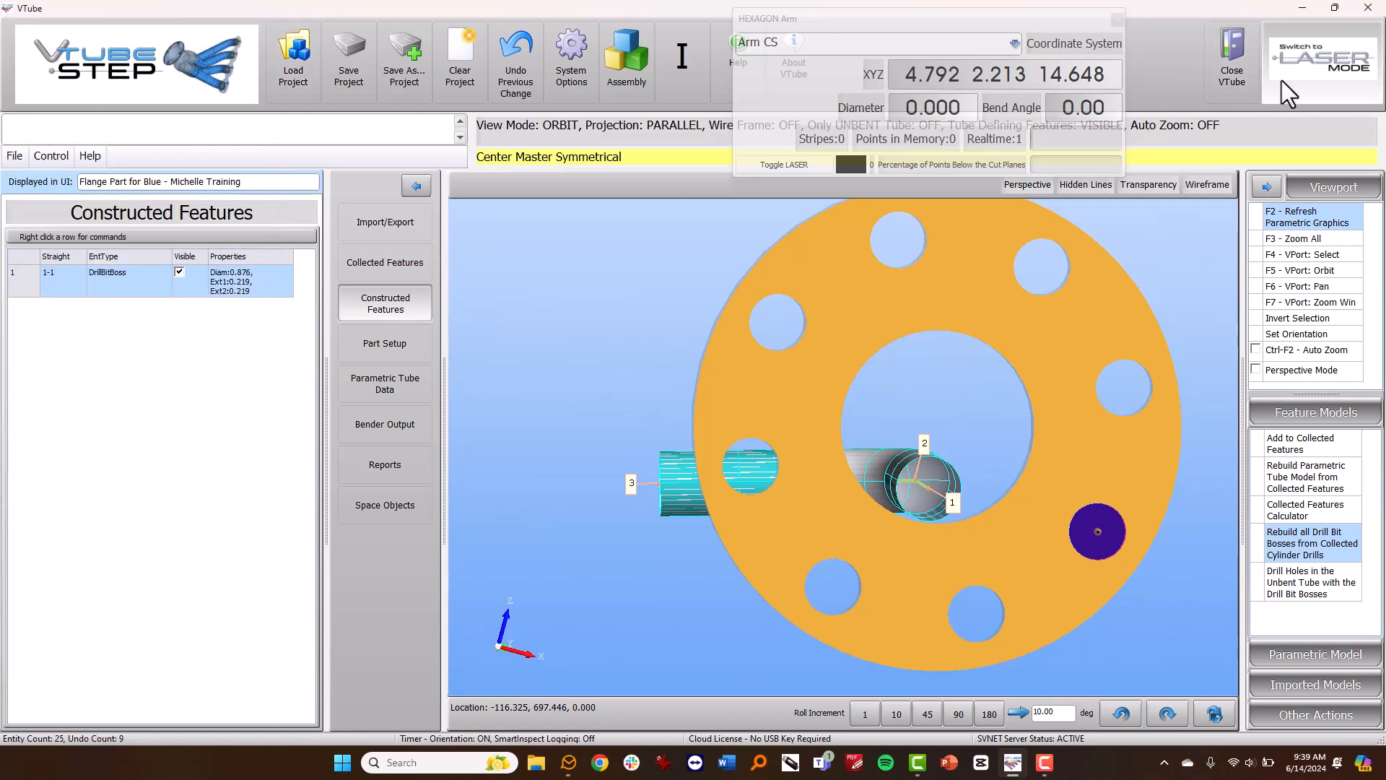
{"action": "left_click", "coordinate": [1281, 81]}
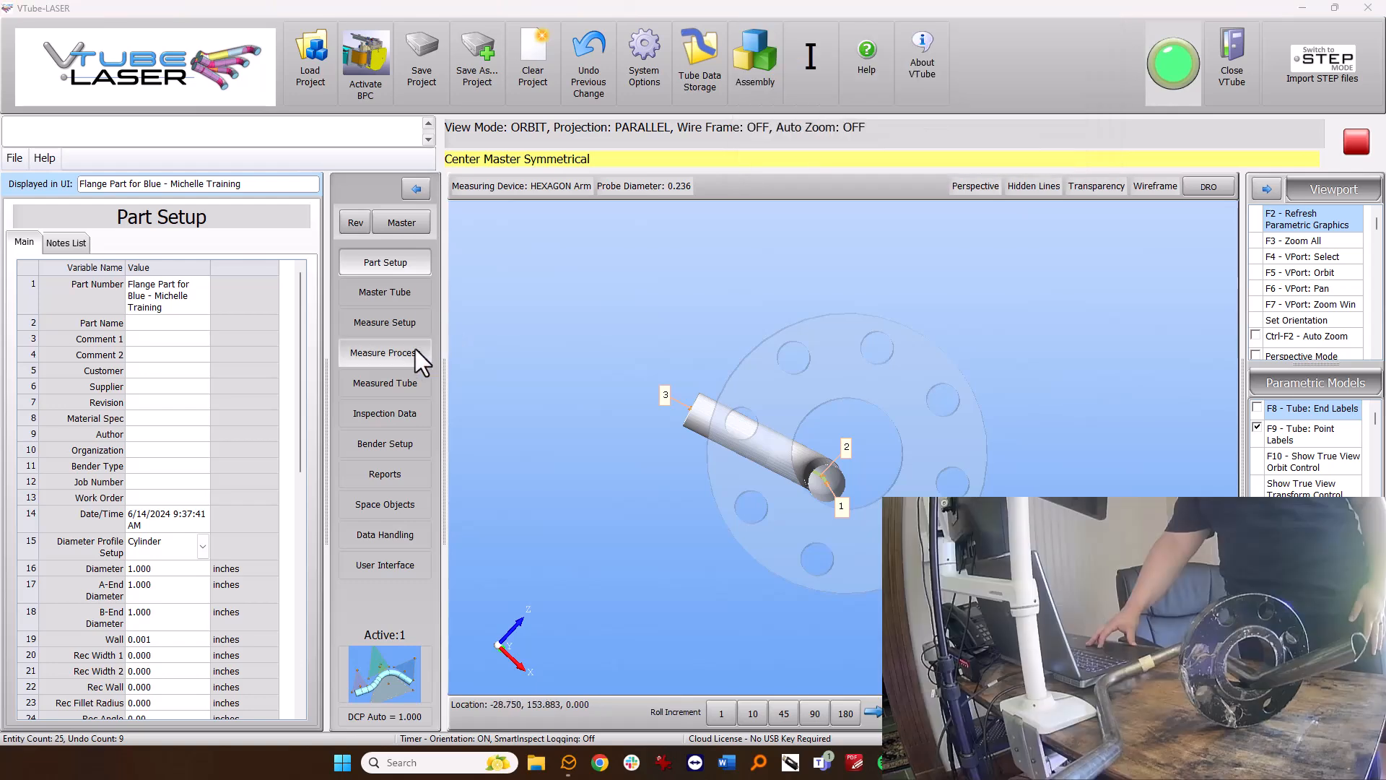
Measure the physical tube with a UniScan quick start, then finish and build the measured tube
{"action": "left_click", "coordinate": [396, 353]}
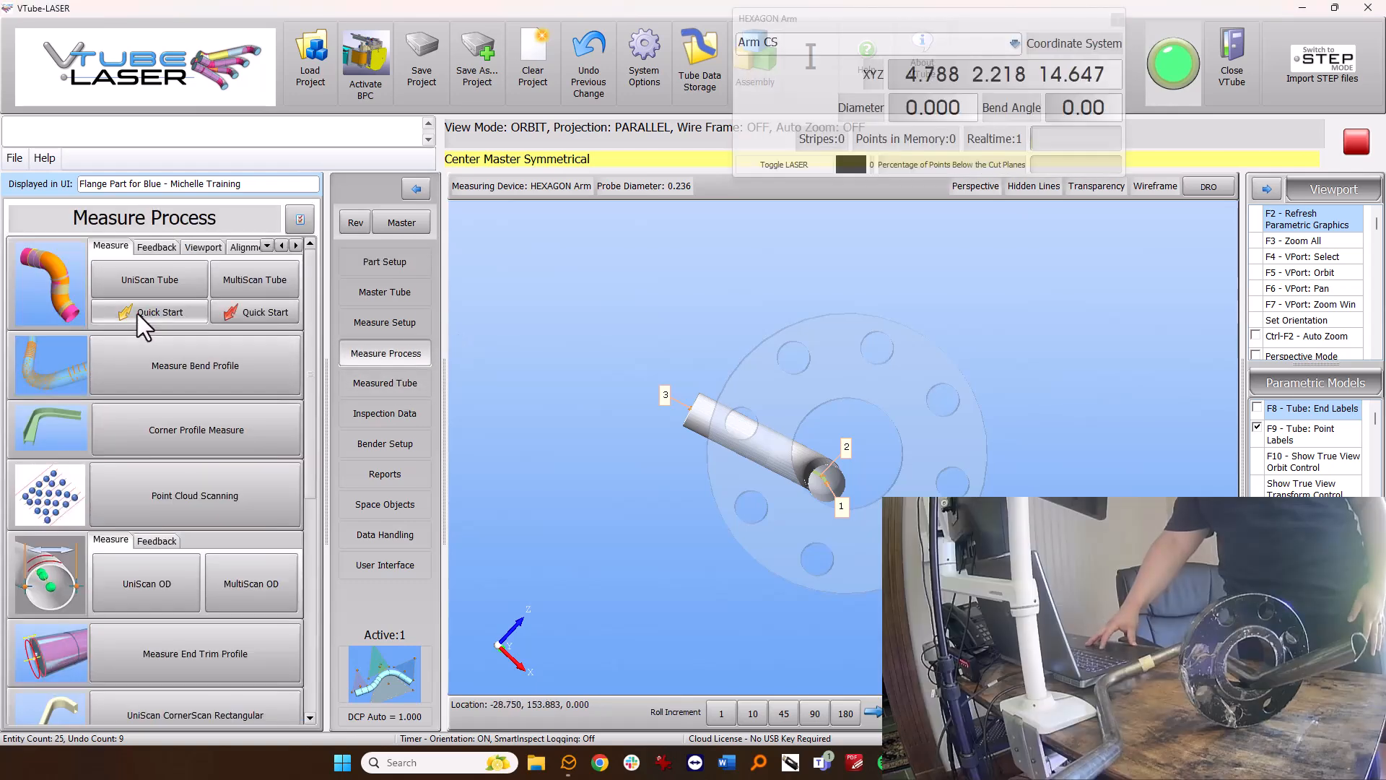
{"action": "left_click", "coordinate": [137, 313]}
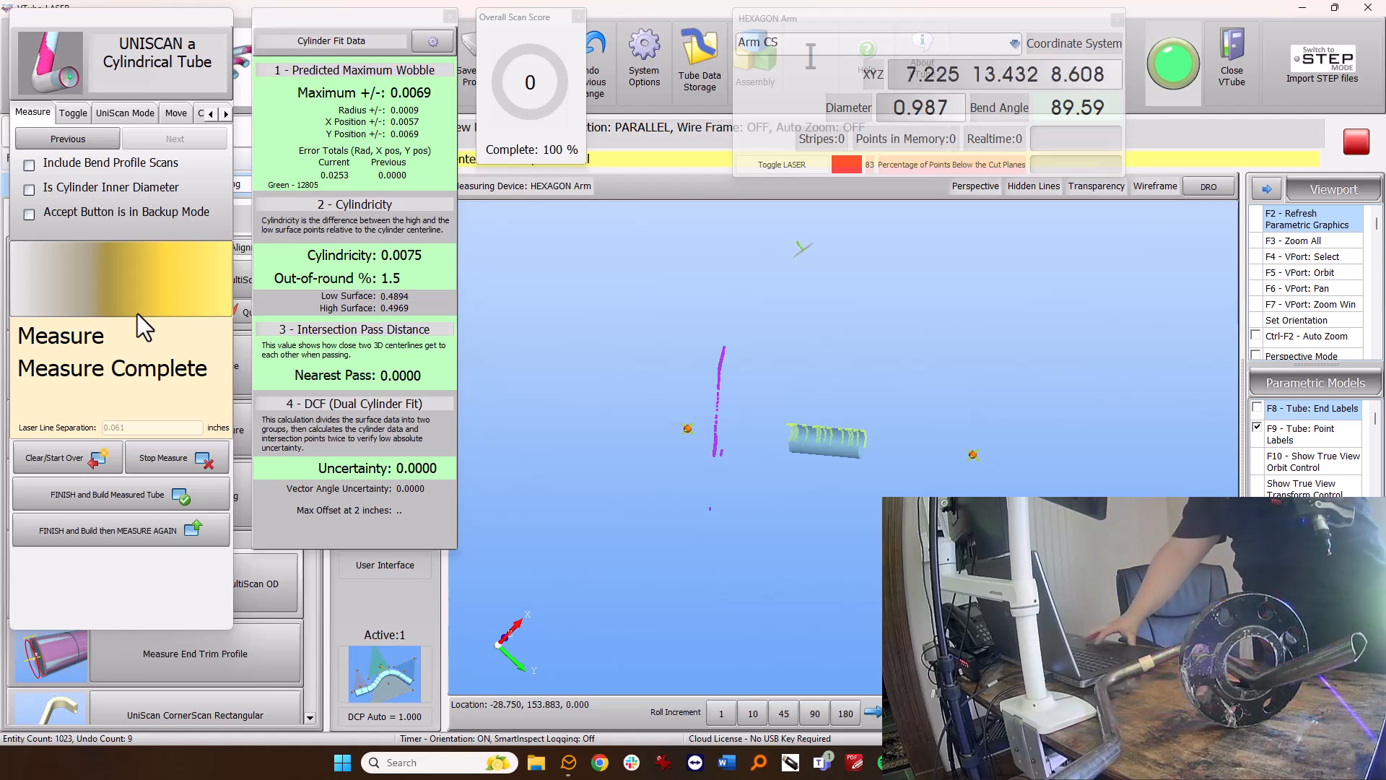
{"action": "left_click", "coordinate": [71, 494]}
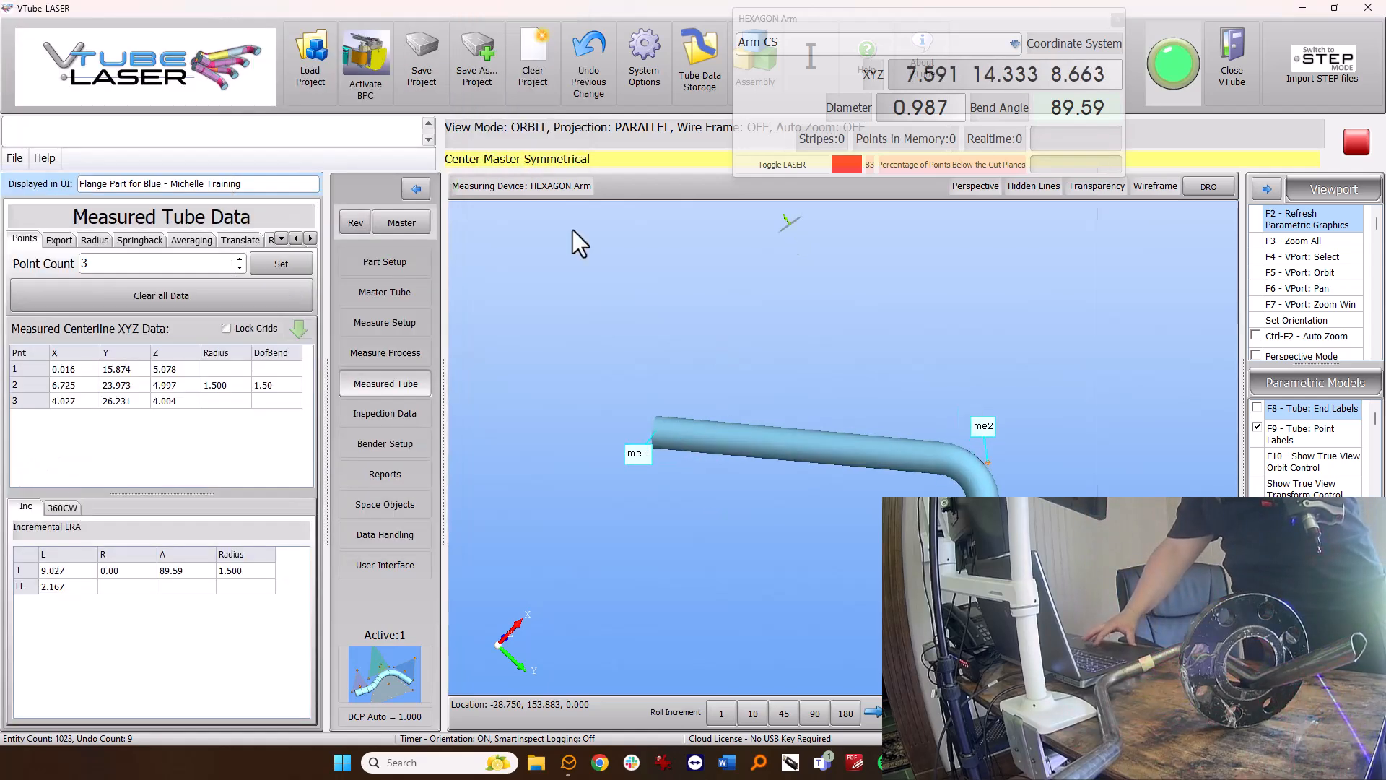
Align the measured tube to the master and set the arm's coordinate system to Measured Aligned Tube
{"action": "left_click", "coordinate": [947, 257]}
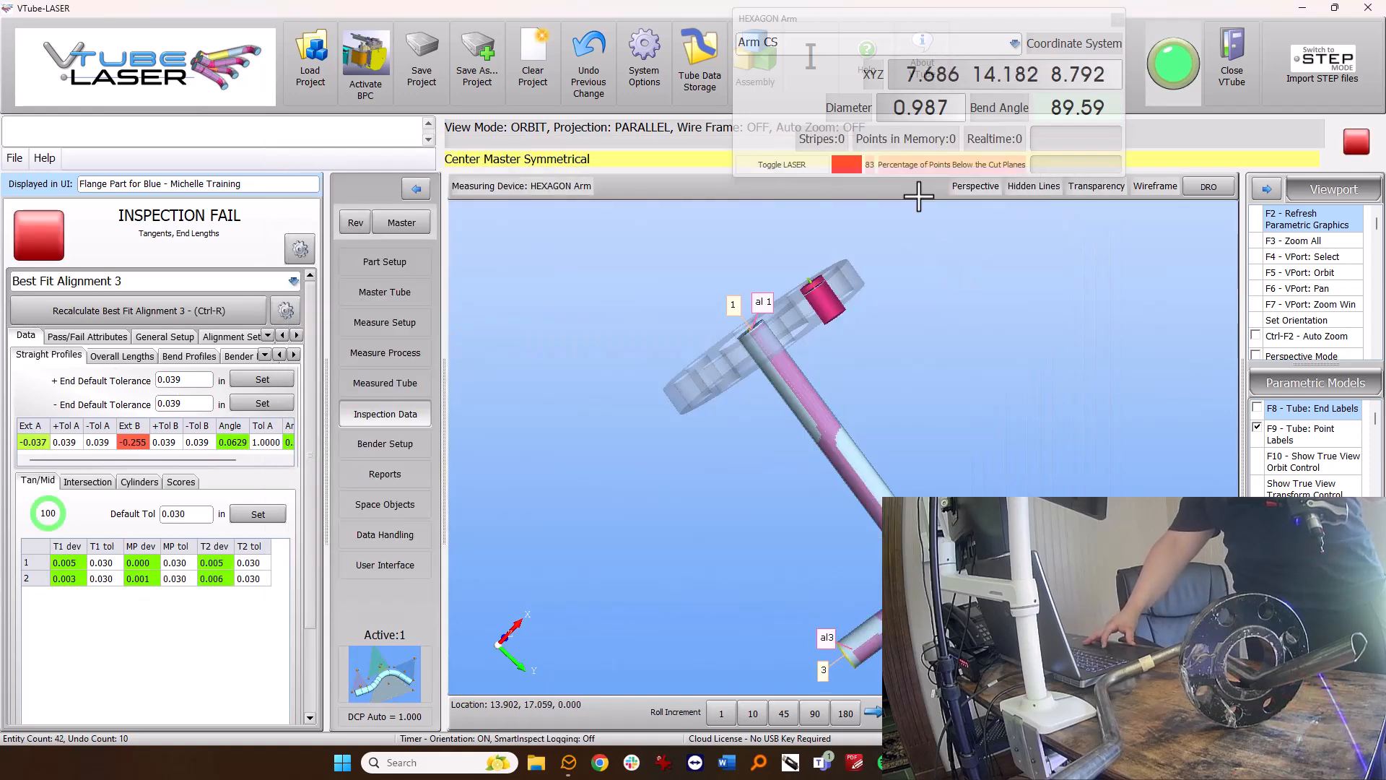
{"action": "left_click", "coordinate": [1015, 44]}
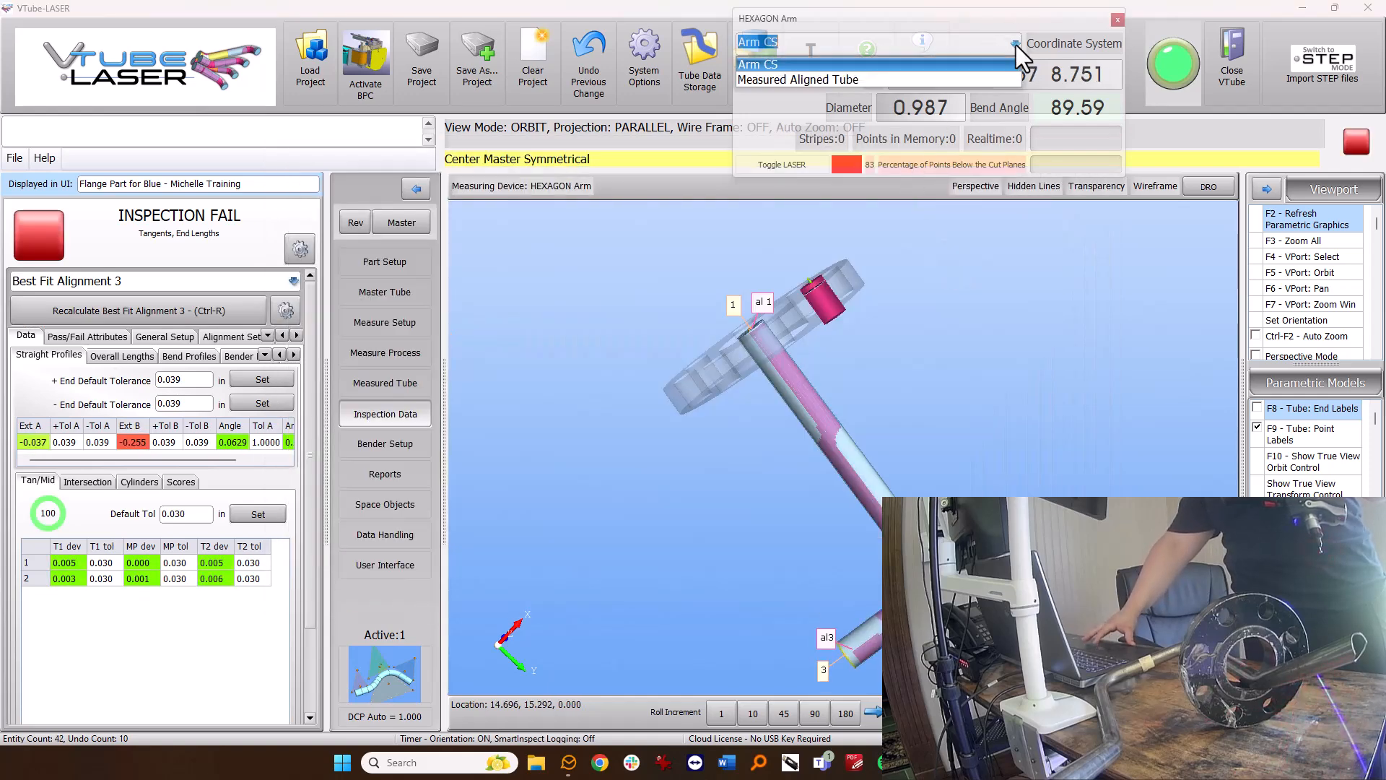
{"action": "left_click", "coordinate": [1002, 80]}
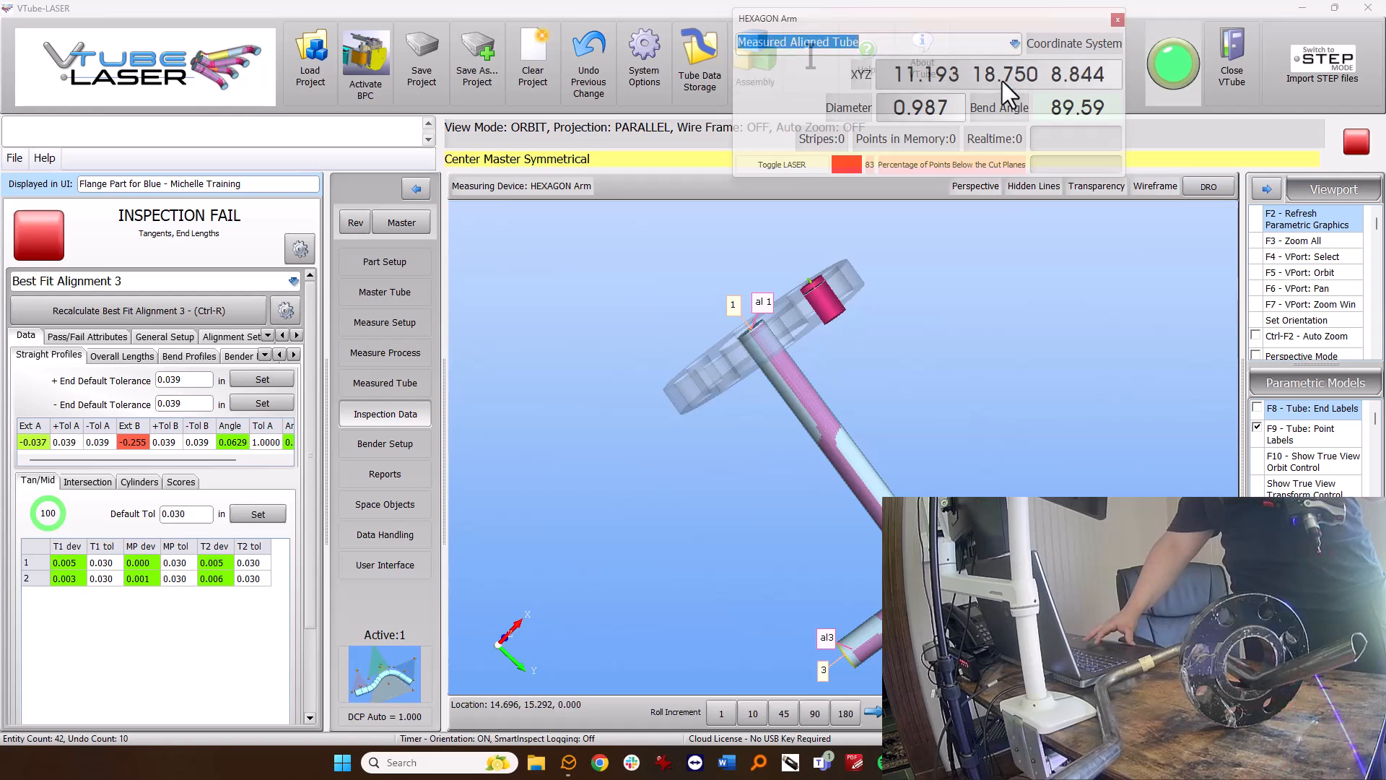
{"action": "left_click", "coordinate": [813, 181]}
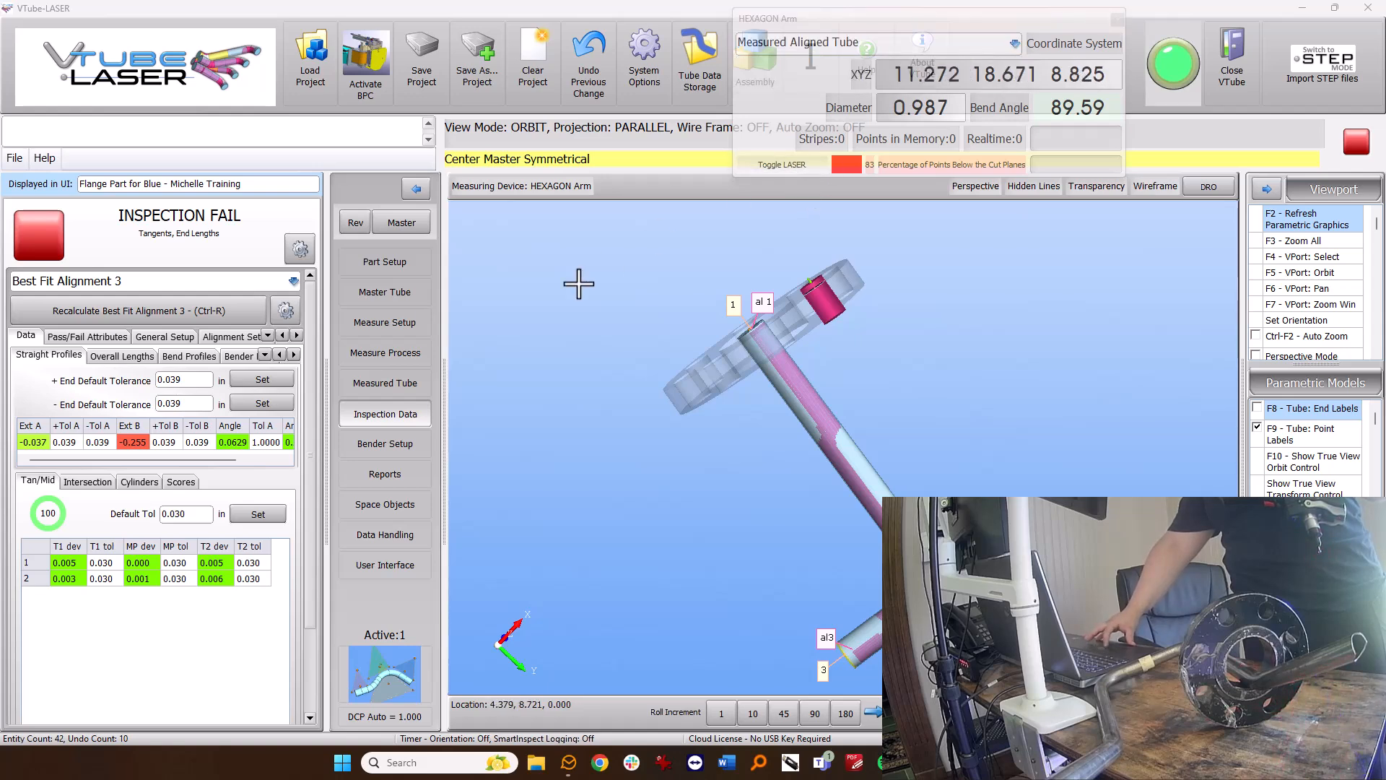
Measure a flange bolt hole as a circle with the ball probe, building to a point list
{"action": "left_click", "coordinate": [400, 353]}
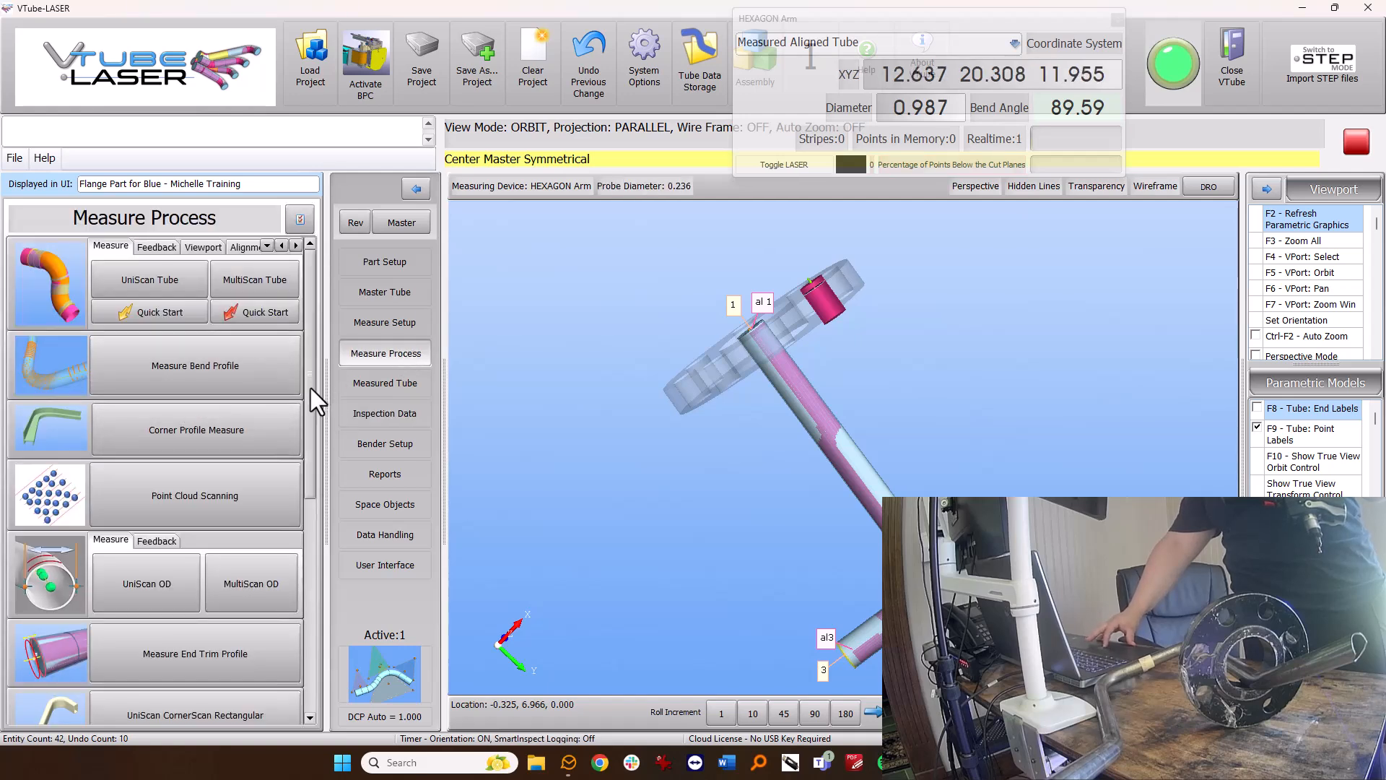
{"action": "left_click_drag", "start_coordinate": [311, 388], "coordinate": [296, 469]}
{"action": "scroll", "coordinate": [291, 480], "scroll_direction": "down", "scroll_amount": 1}
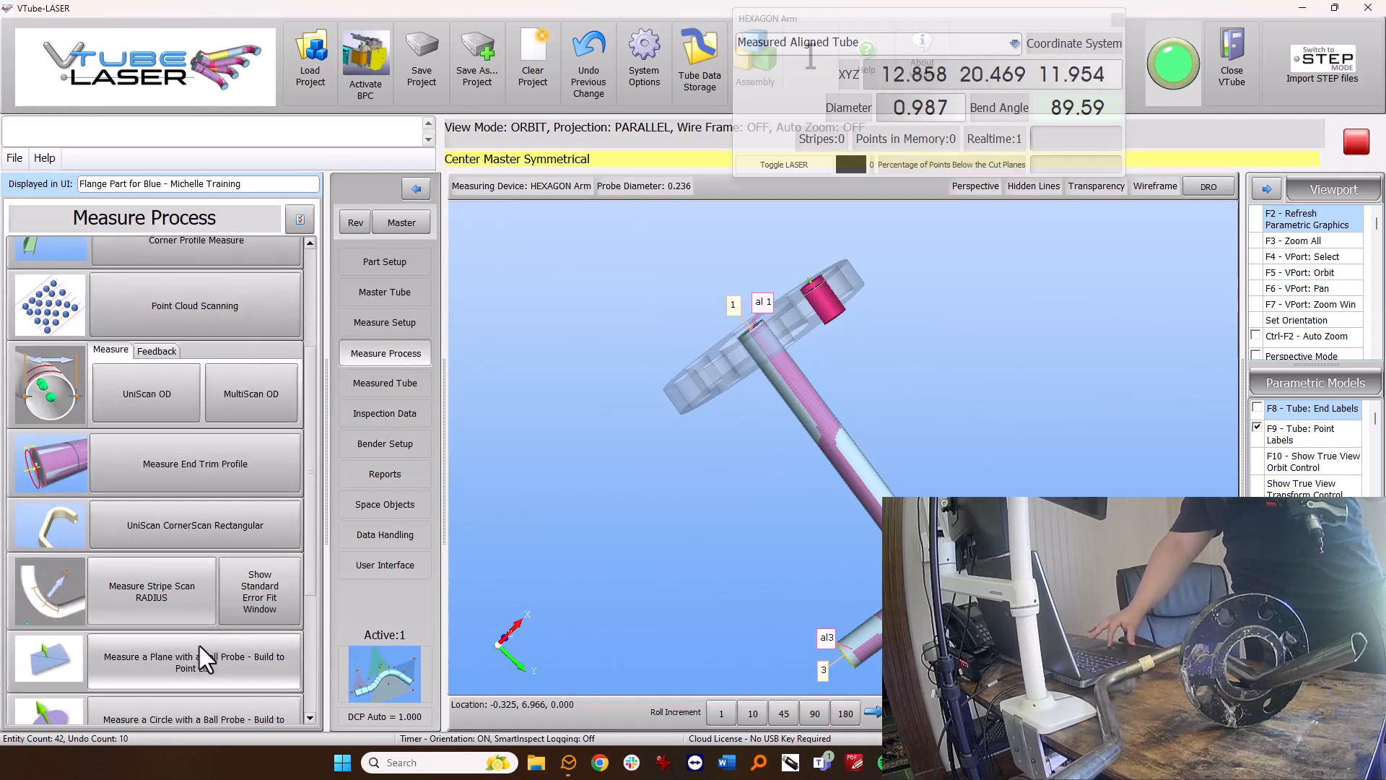
{"action": "scroll", "coordinate": [166, 719], "scroll_direction": "down", "scroll_amount": 1}
{"action": "left_click", "coordinate": [163, 720]}
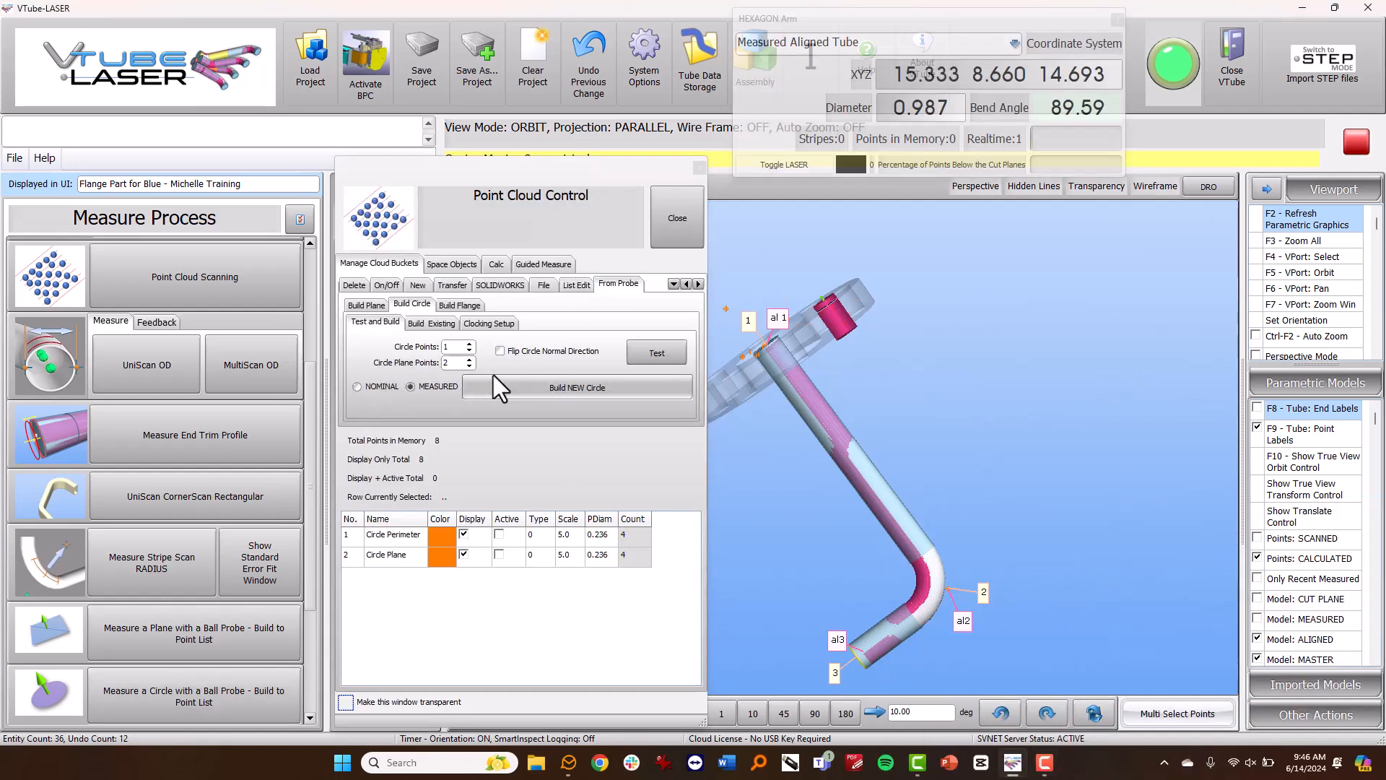
Test the measured circle from circle points 1 and plane points 2, and examine its location on the flange
{"action": "left_click", "coordinate": [657, 353]}
{"action": "key", "text": "F6"}
{"action": "left_click_drag", "start_coordinate": [910, 411], "coordinate": [774, 458]}
{"action": "key", "text": "F5"}
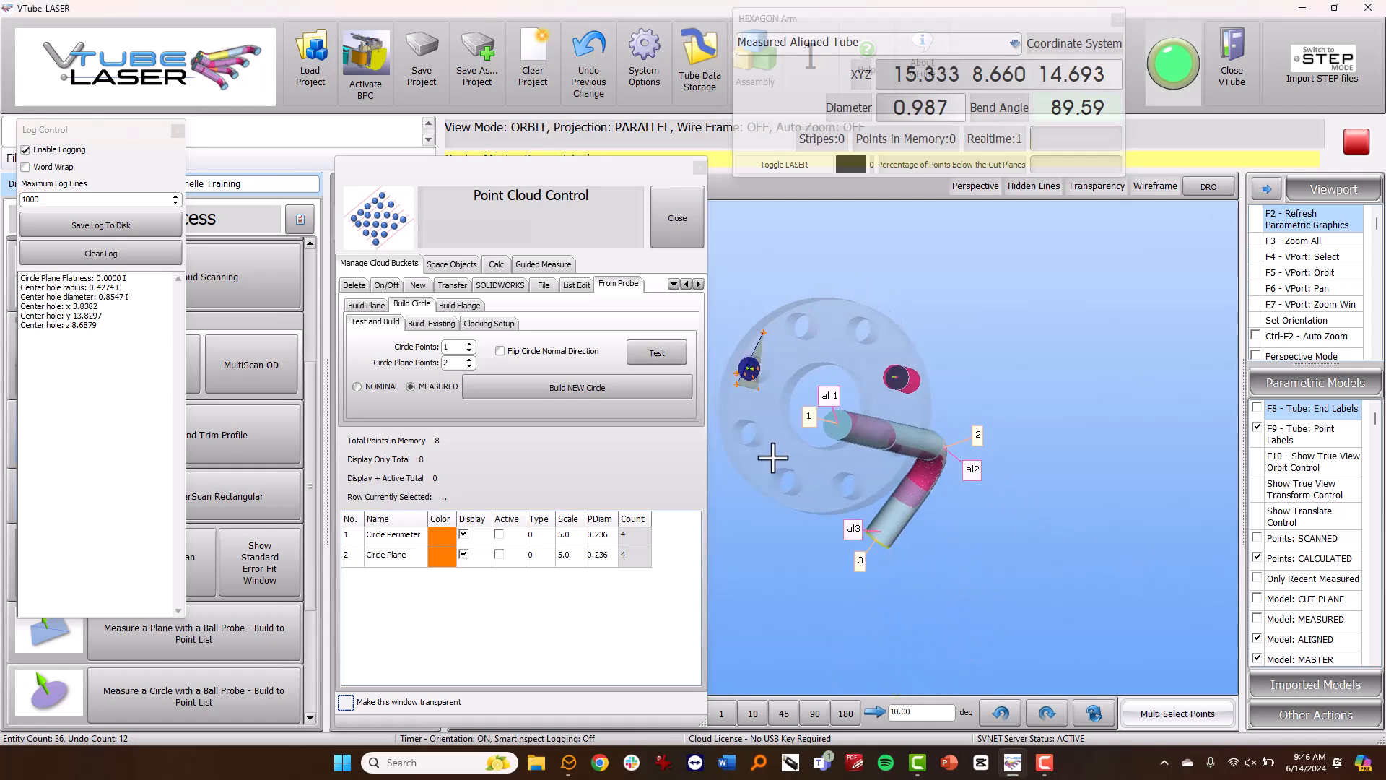
Insert the probed circle into existing Circle 1 as MEASURED data, and close the point cloud, space object and log windows
{"action": "left_click", "coordinate": [435, 324]}
{"action": "left_click", "coordinate": [681, 353]}
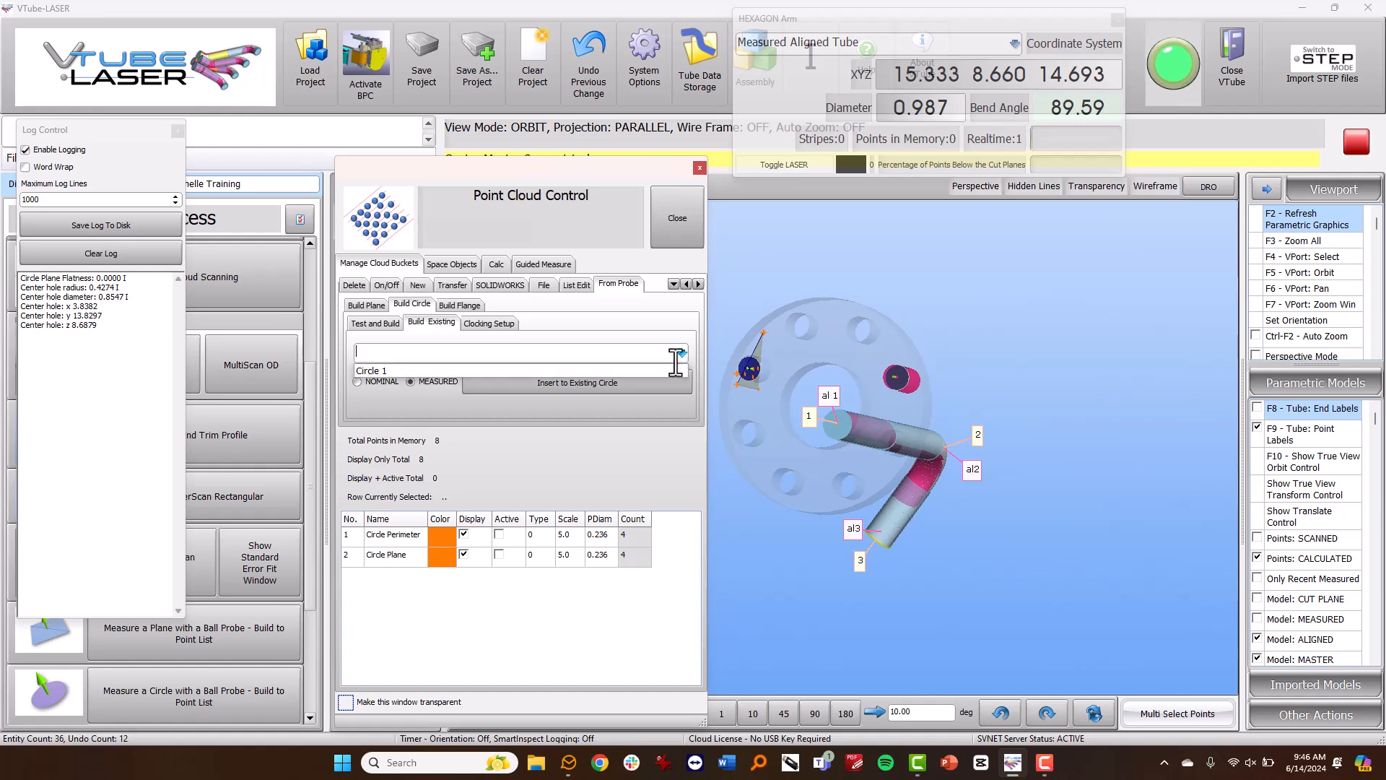
{"action": "left_click", "coordinate": [667, 370]}
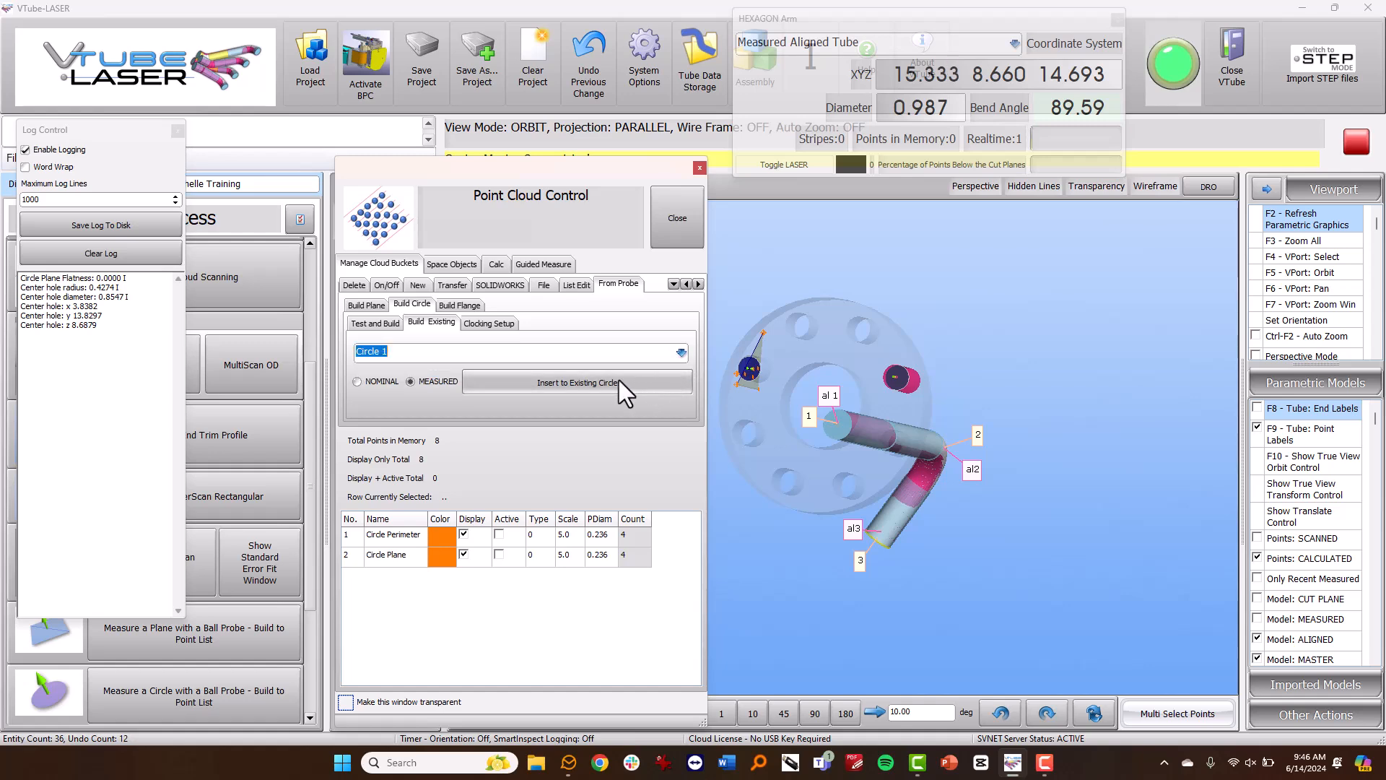
{"action": "left_click", "coordinate": [569, 384]}
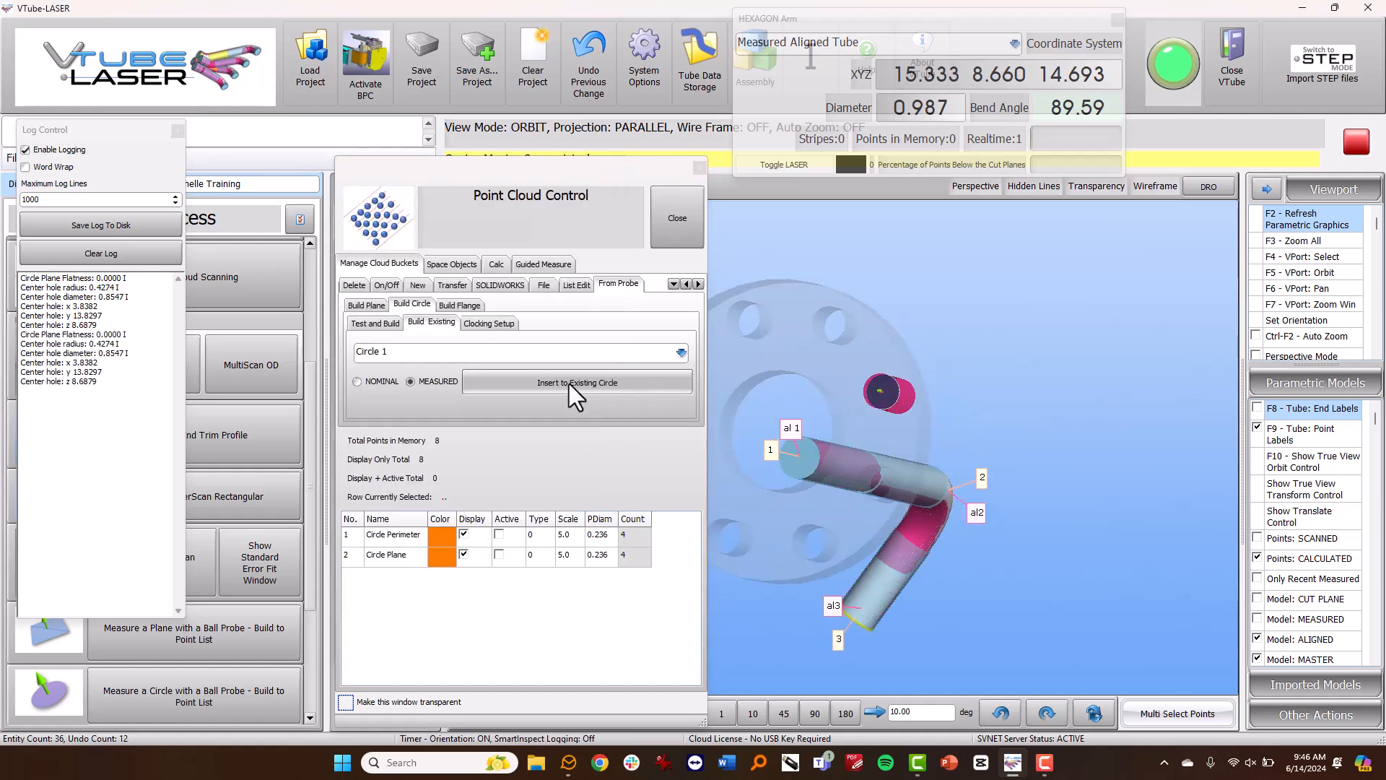
{"action": "left_click", "coordinate": [674, 216]}
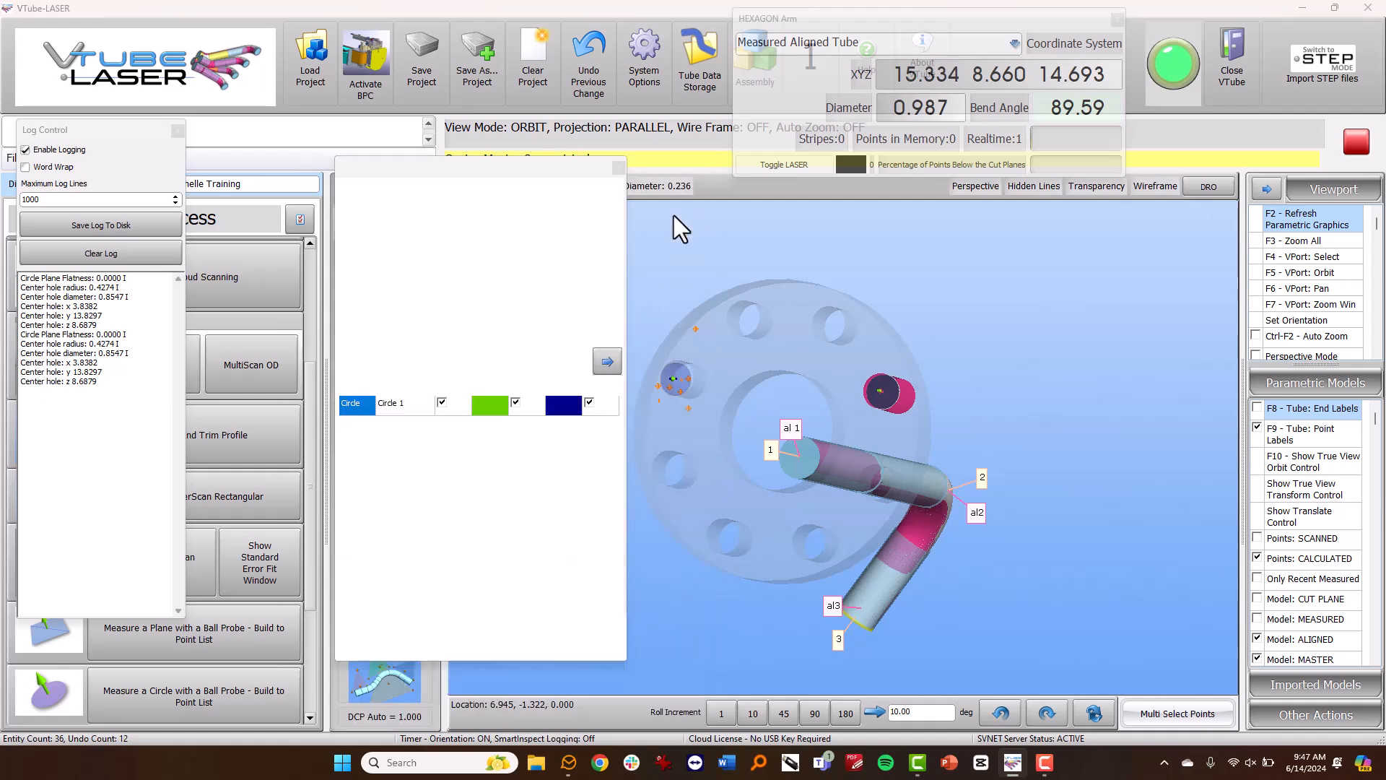
{"action": "left_click", "coordinate": [606, 191]}
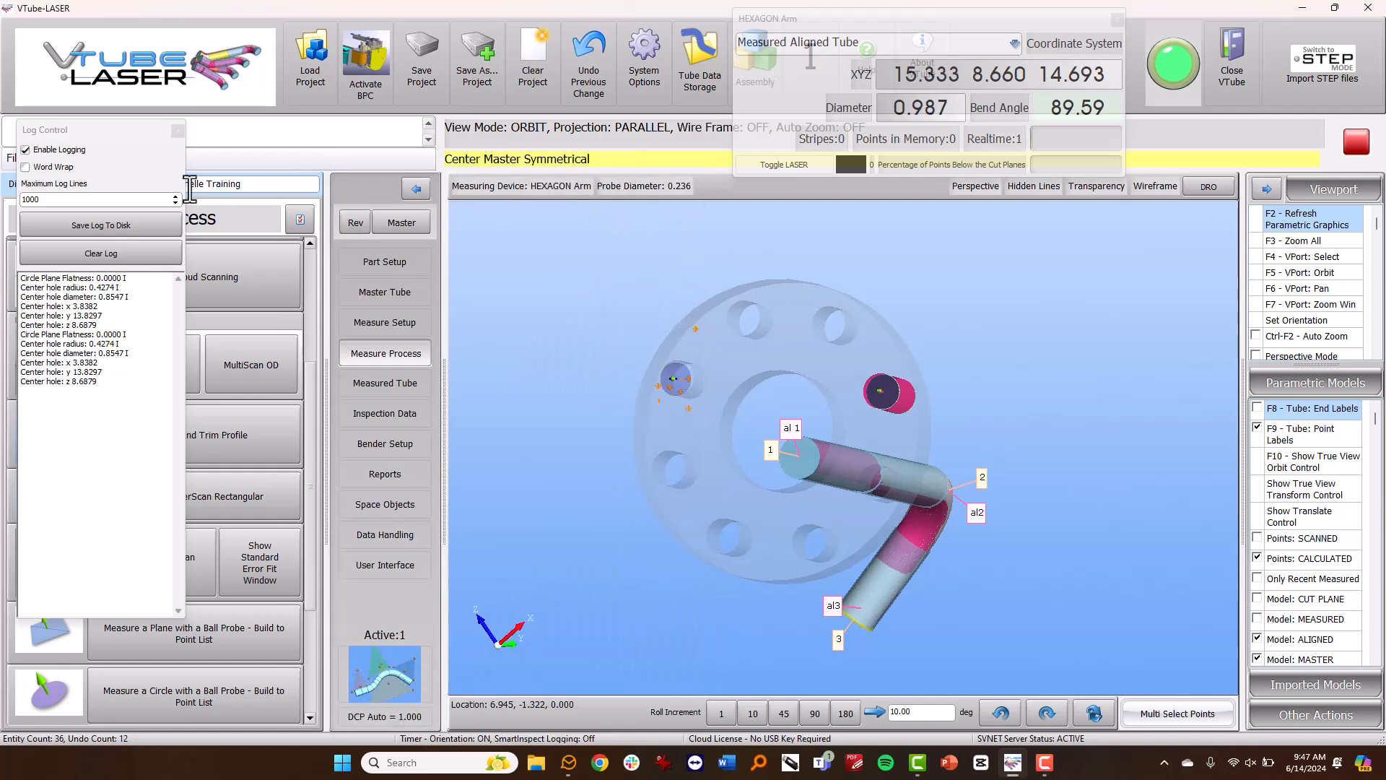
{"action": "left_click_drag", "start_coordinate": [94, 131], "coordinate": [84, 197]}
{"action": "left_click", "coordinate": [169, 199]}
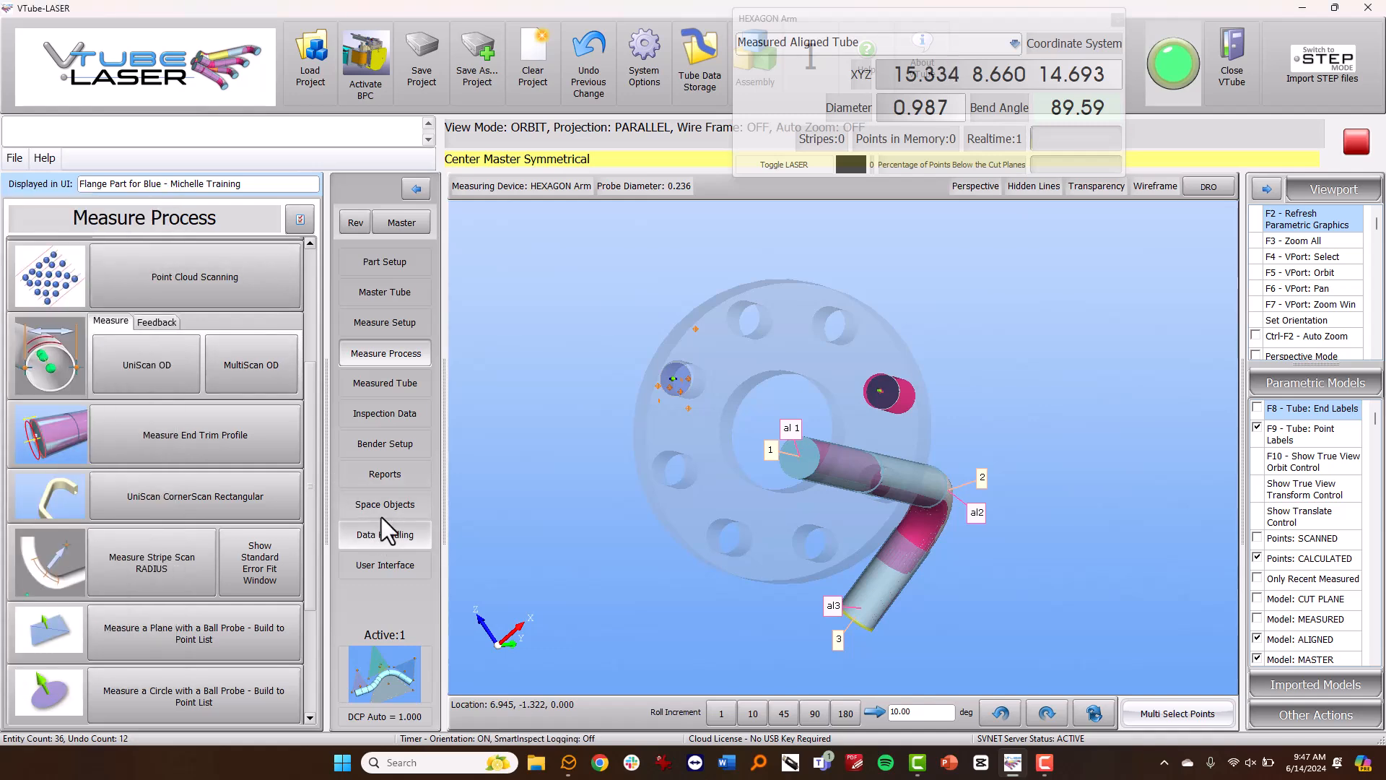
Open the space object control list and show Circle 1's fully expanded tube straight metrics
{"action": "left_click", "coordinate": [400, 503]}
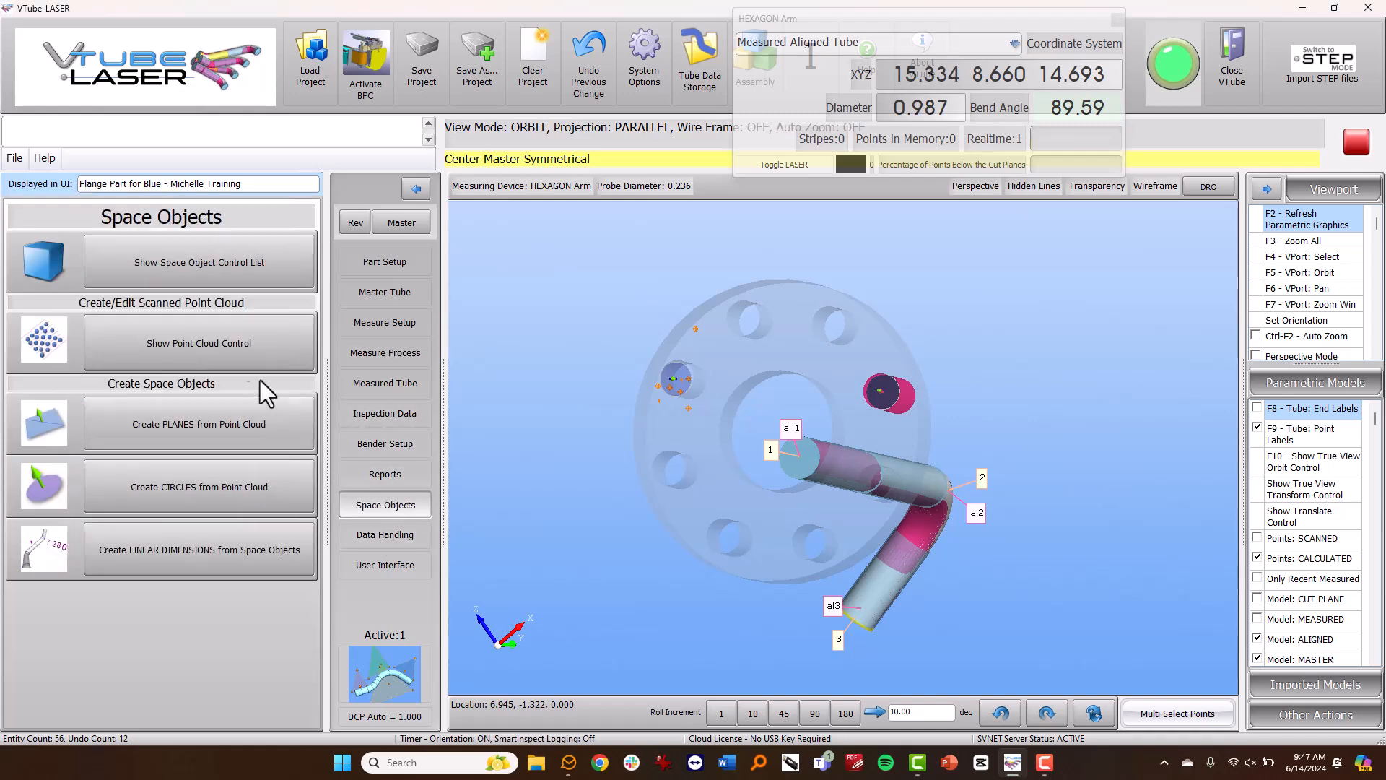
{"action": "left_click", "coordinate": [206, 262]}
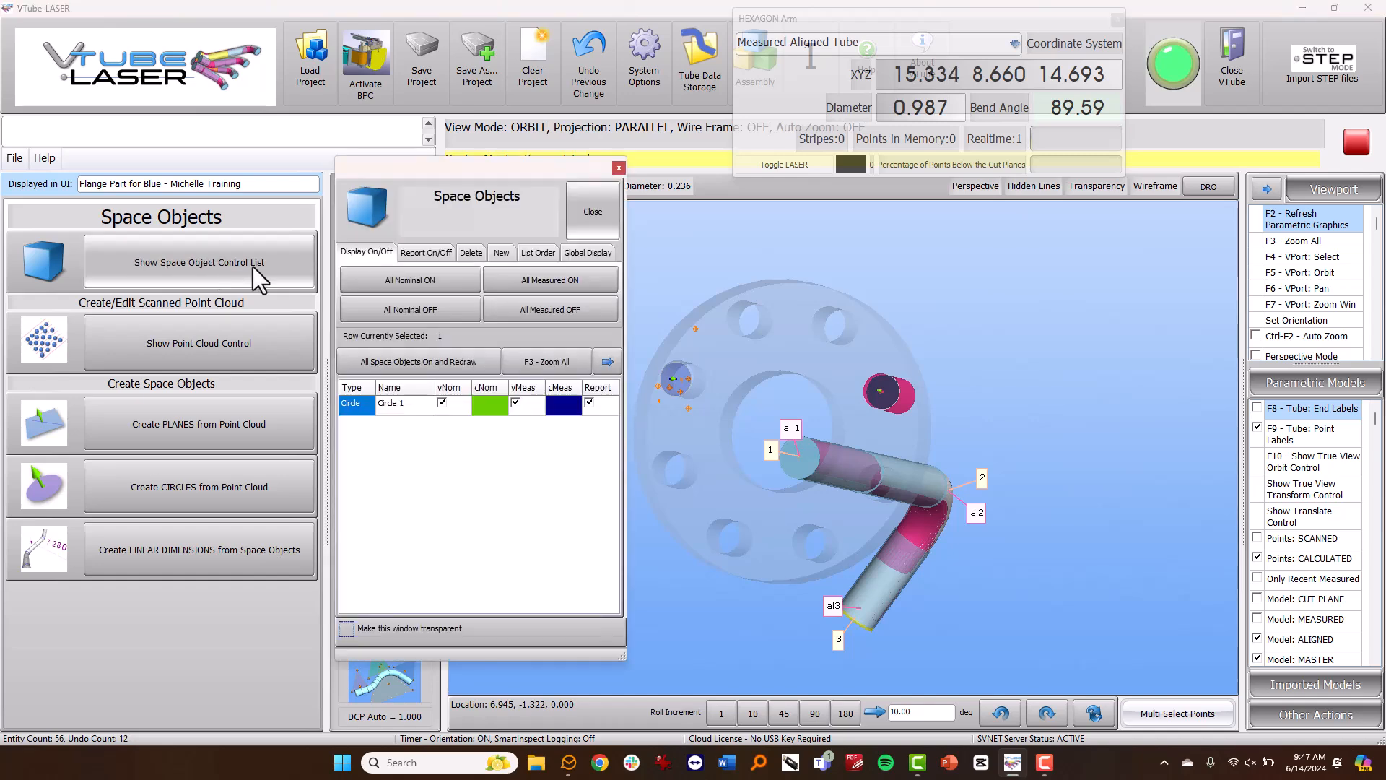
{"action": "left_click", "coordinate": [607, 362]}
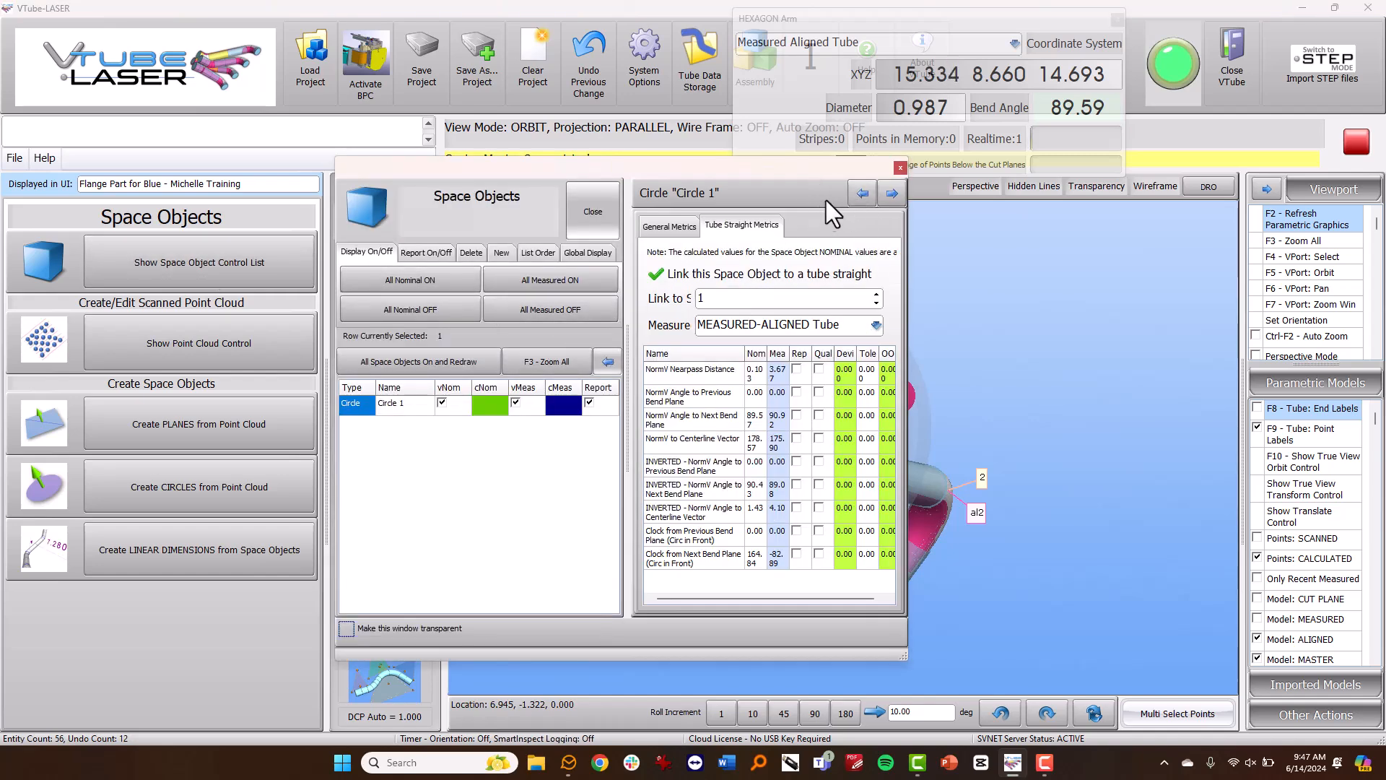
{"action": "left_click", "coordinate": [894, 192]}
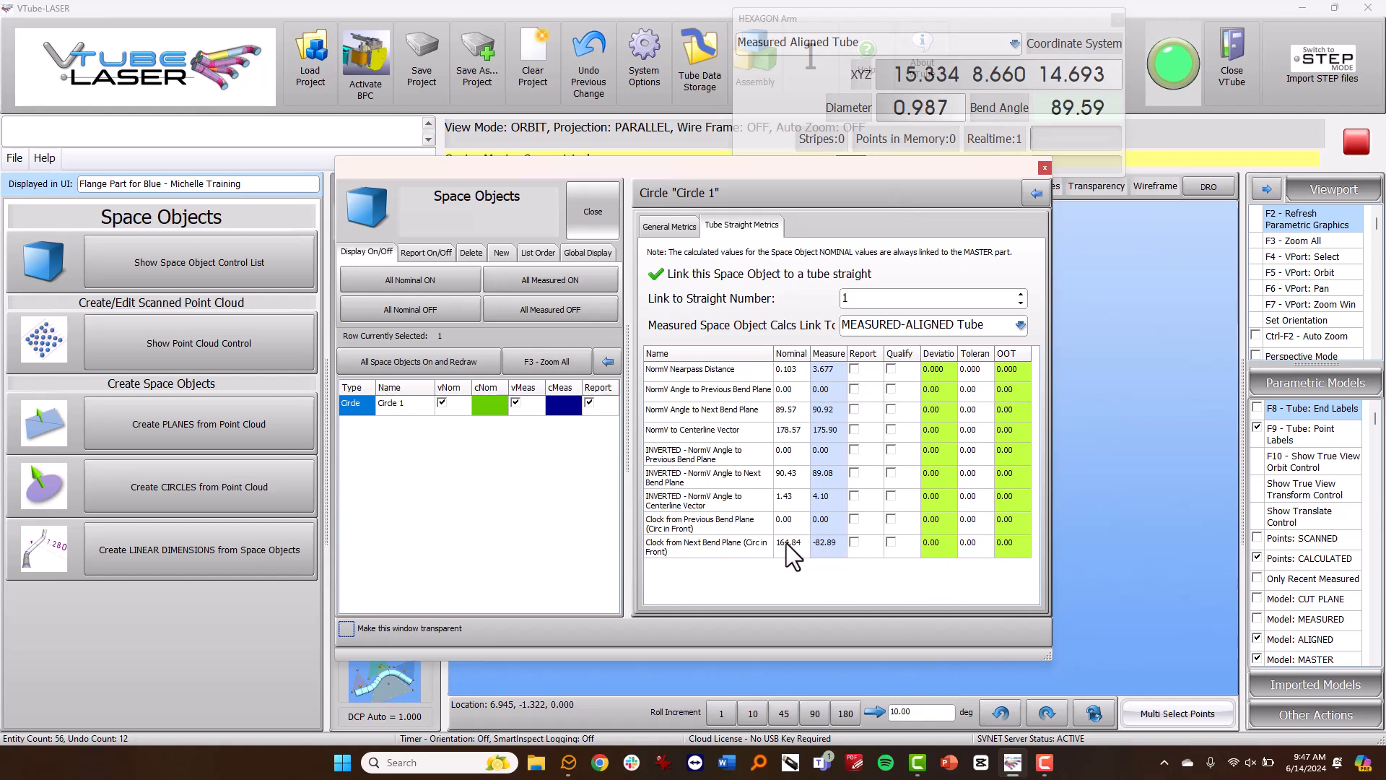
Report and qualify Circle 1's Clock from Next Bend Plane (Circ in Front) metric with a tolerance of 0.05
{"action": "left_click", "coordinate": [891, 542]}
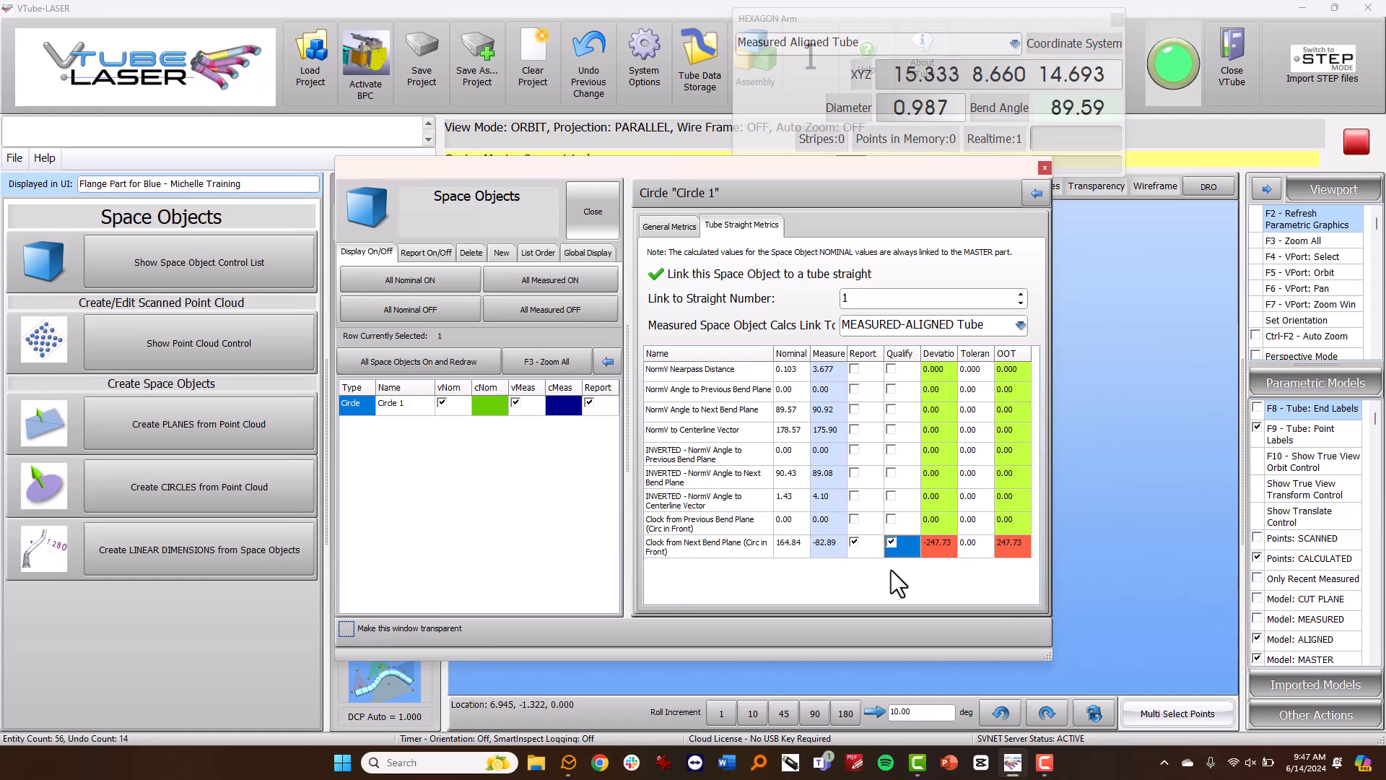
{"action": "left_click", "coordinate": [947, 550]}
{"action": "left_click_drag", "start_coordinate": [734, 171], "coordinate": [288, 172]}
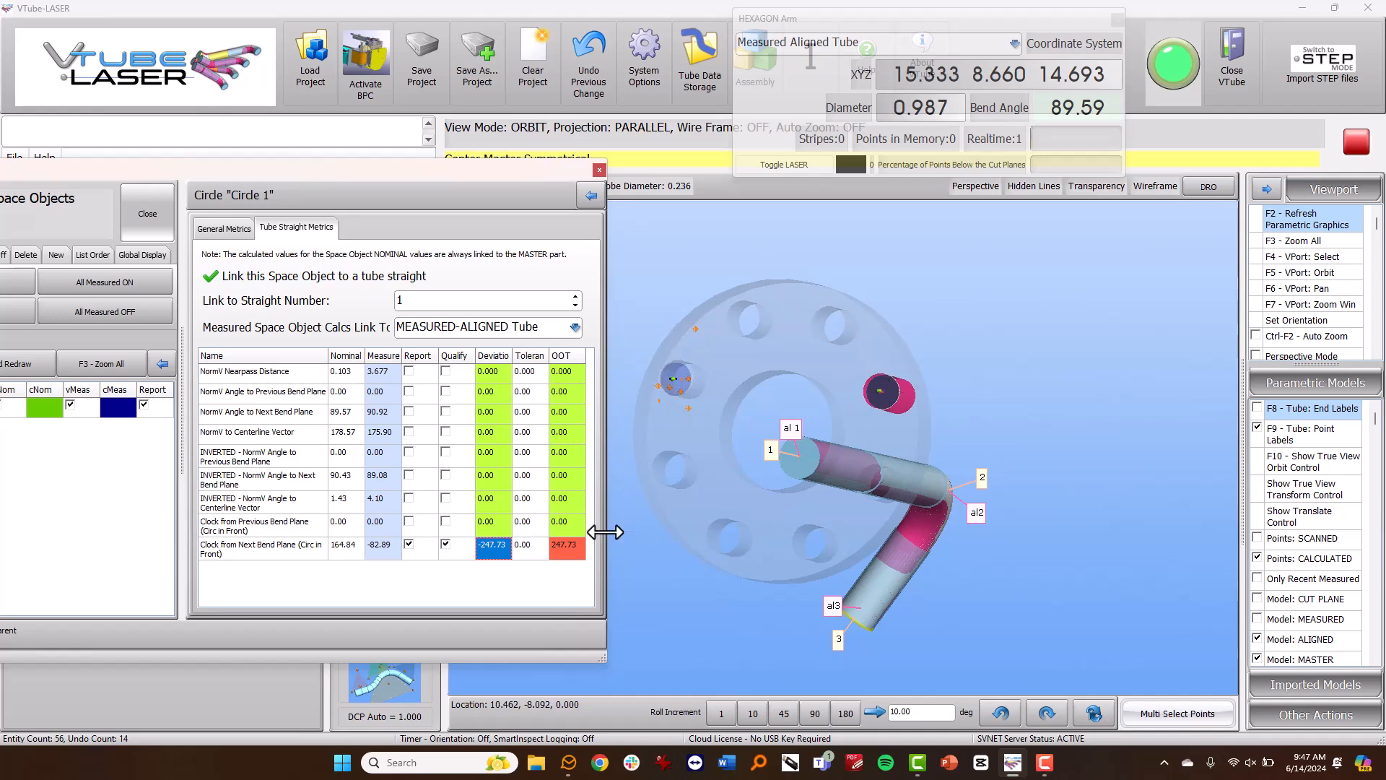
{"action": "left_click", "coordinate": [532, 547]}
{"action": "type", "text": ".05"}
{"action": "key", "text": "Return"}
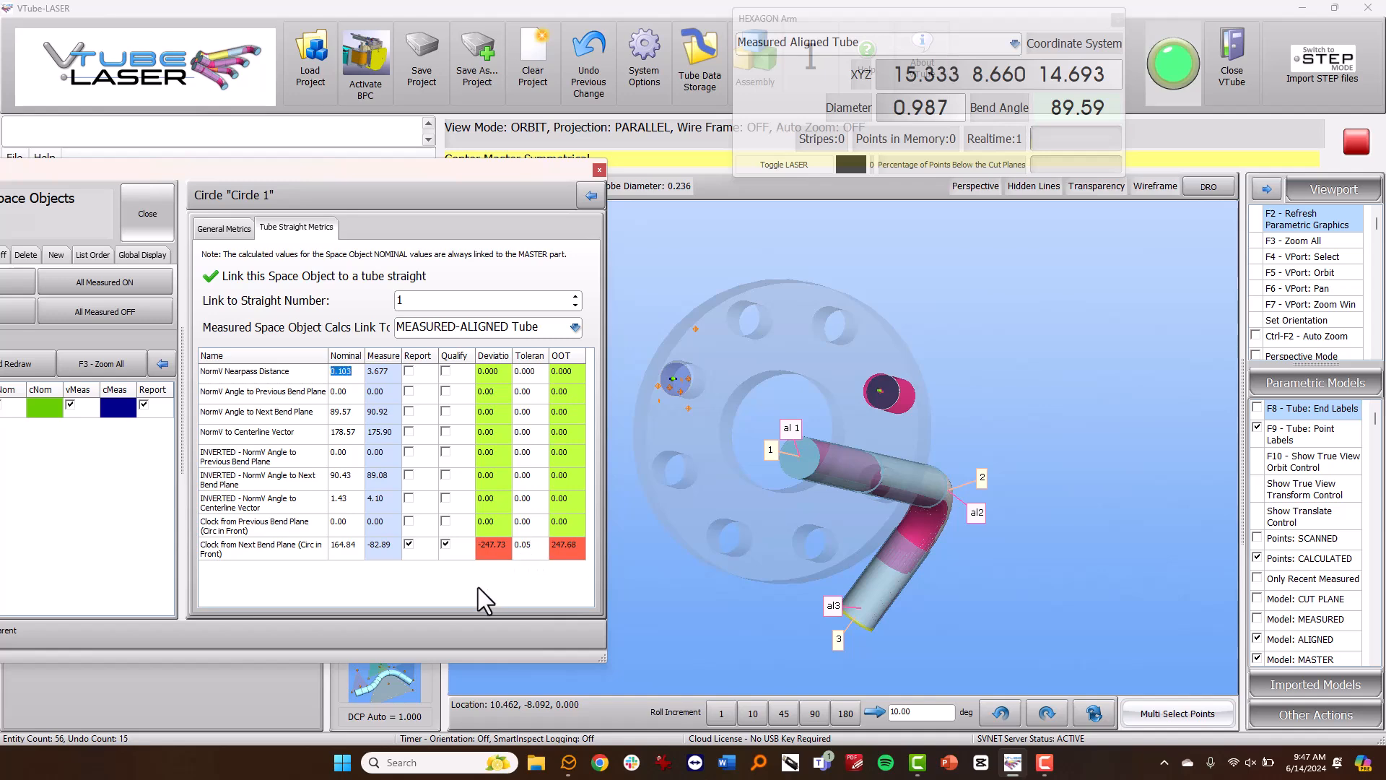
Report and qualify Circle 1's Center True Position general metric with a tolerance of 0.05, then close the Space Objects window
{"action": "left_click_drag", "start_coordinate": [296, 178], "coordinate": [496, 176]}
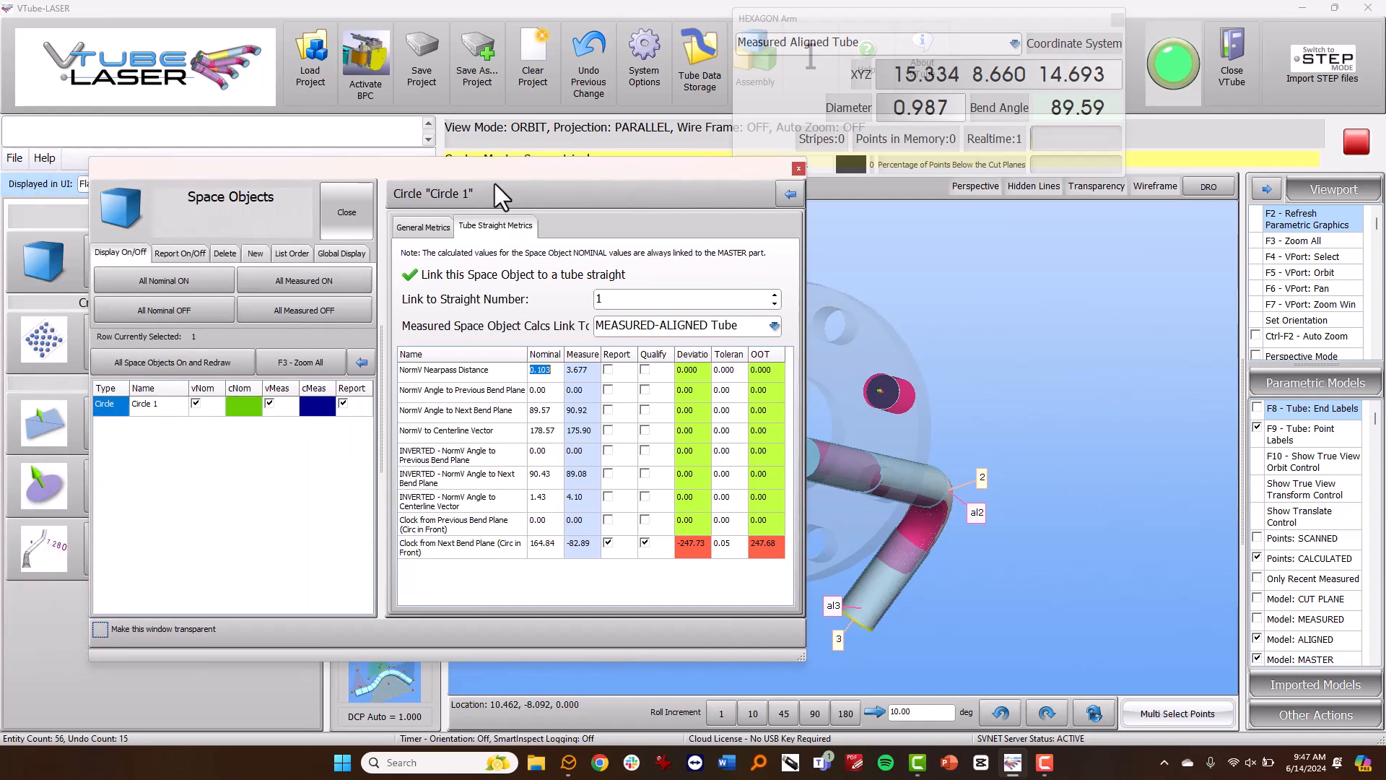
{"action": "left_click", "coordinate": [422, 227]}
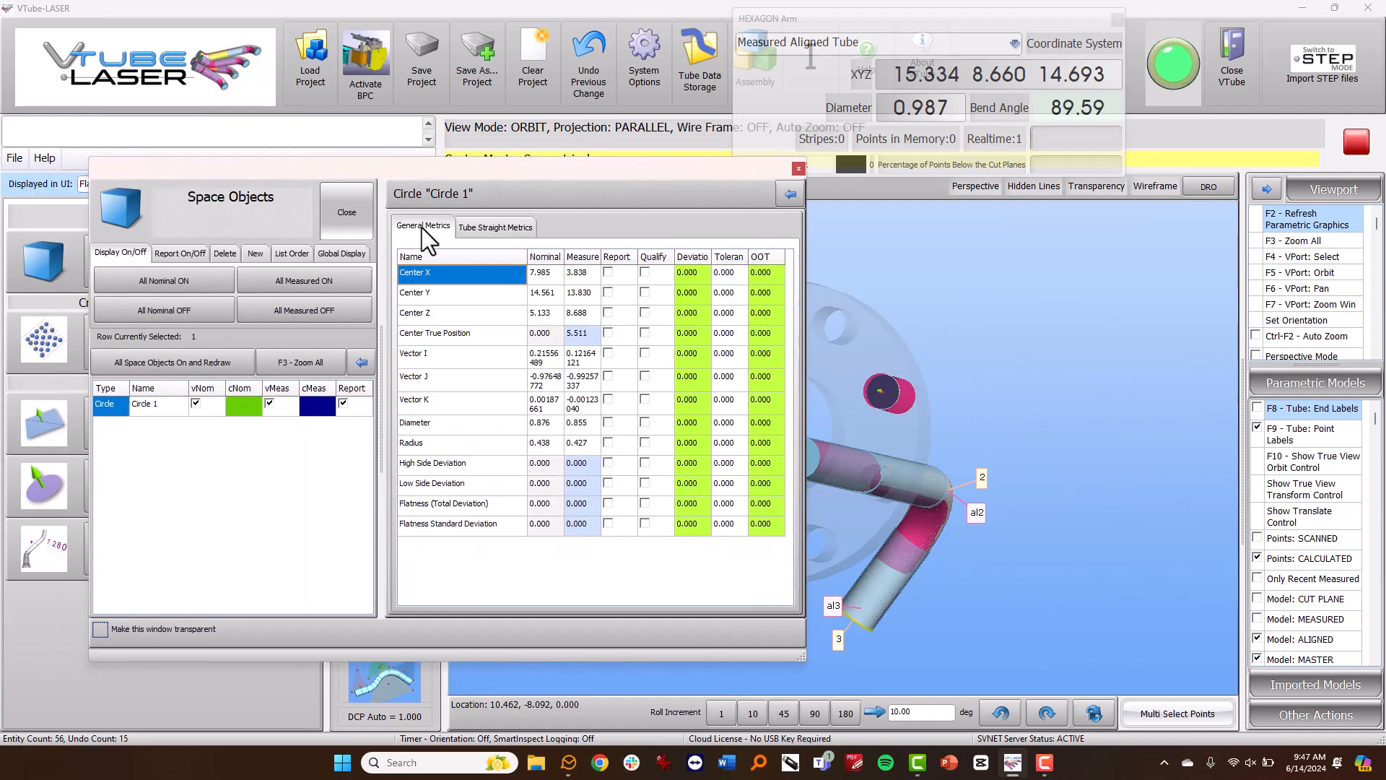
{"action": "left_click", "coordinate": [624, 334]}
{"action": "left_click", "coordinate": [646, 332]}
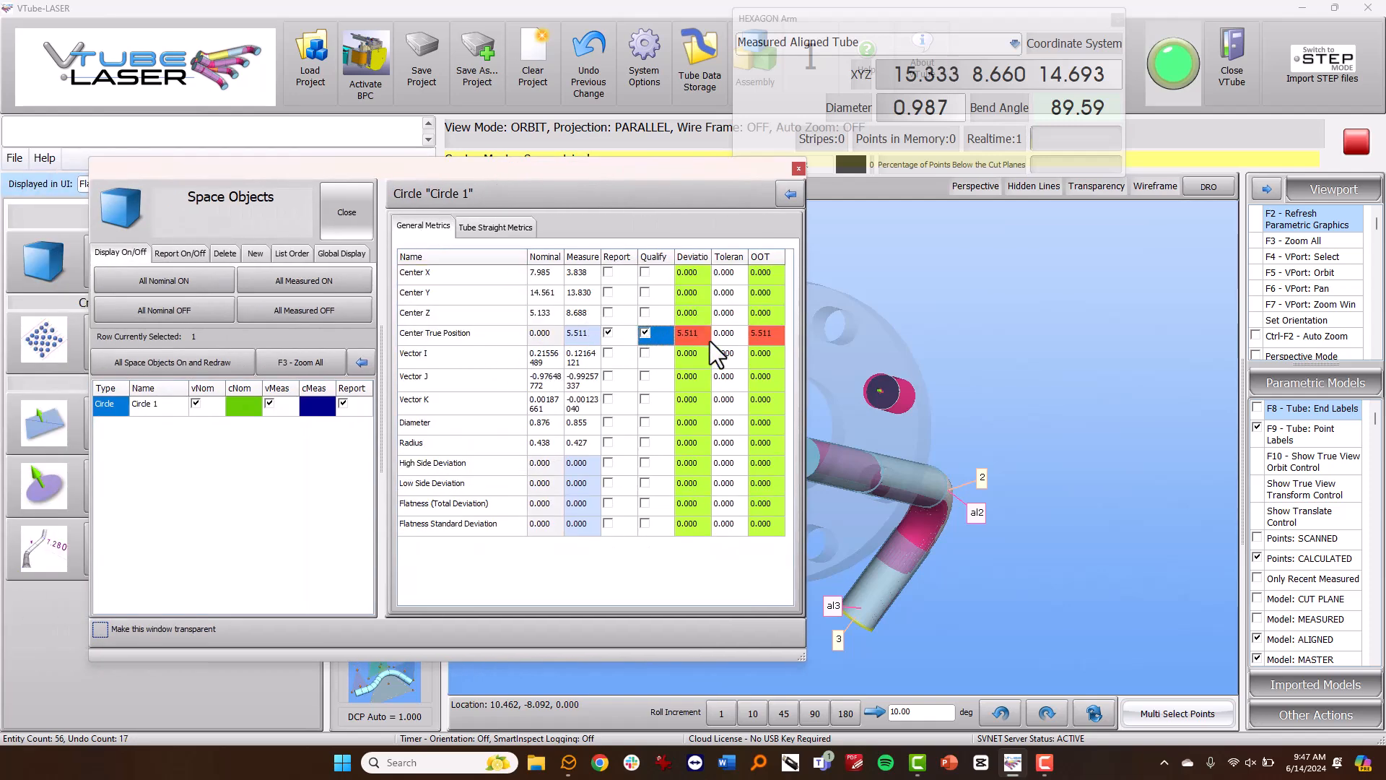
{"action": "left_click", "coordinate": [725, 337]}
{"action": "type", "text": ".05"}
{"action": "key", "text": "Return"}
{"action": "left_click", "coordinate": [800, 171]}
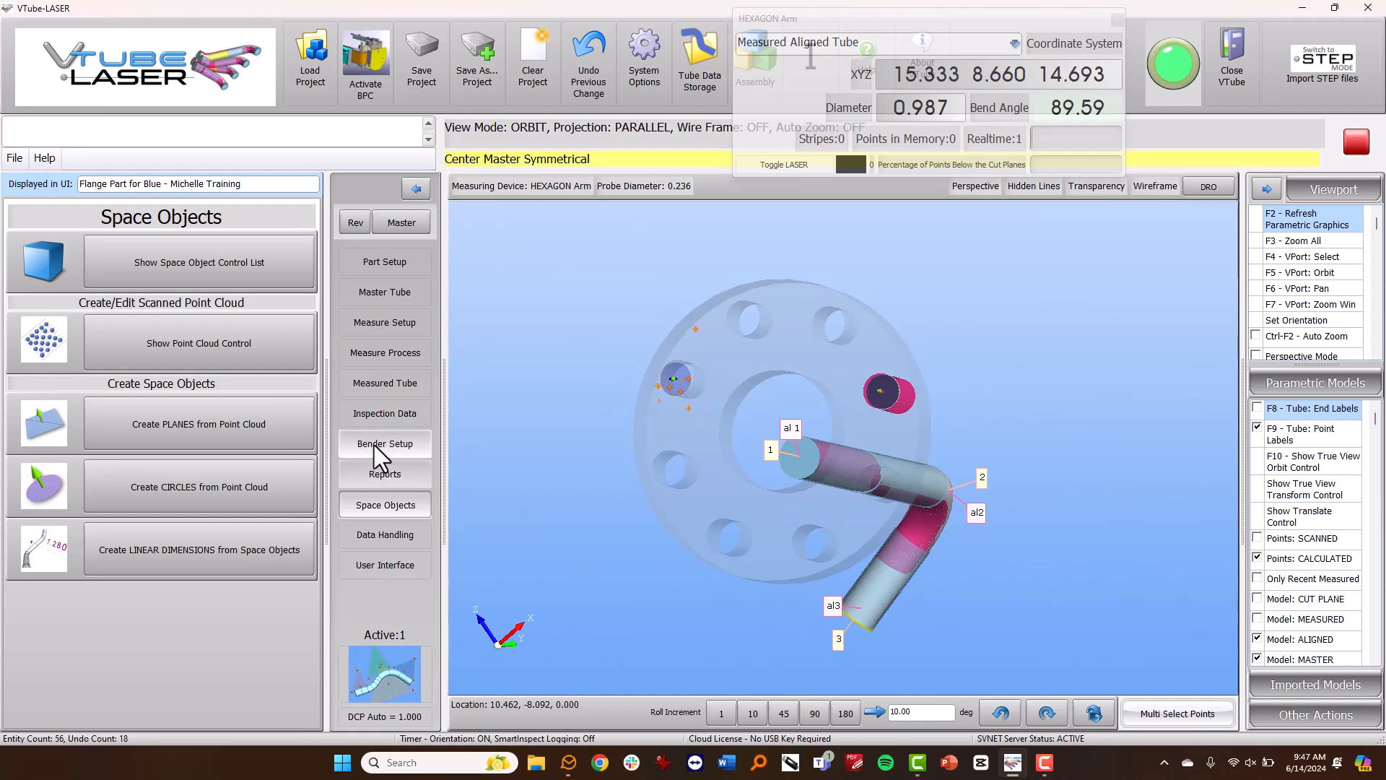
Build the Space Objects report, review the circle's qualification list, and close the report
{"action": "left_click", "coordinate": [380, 477]}
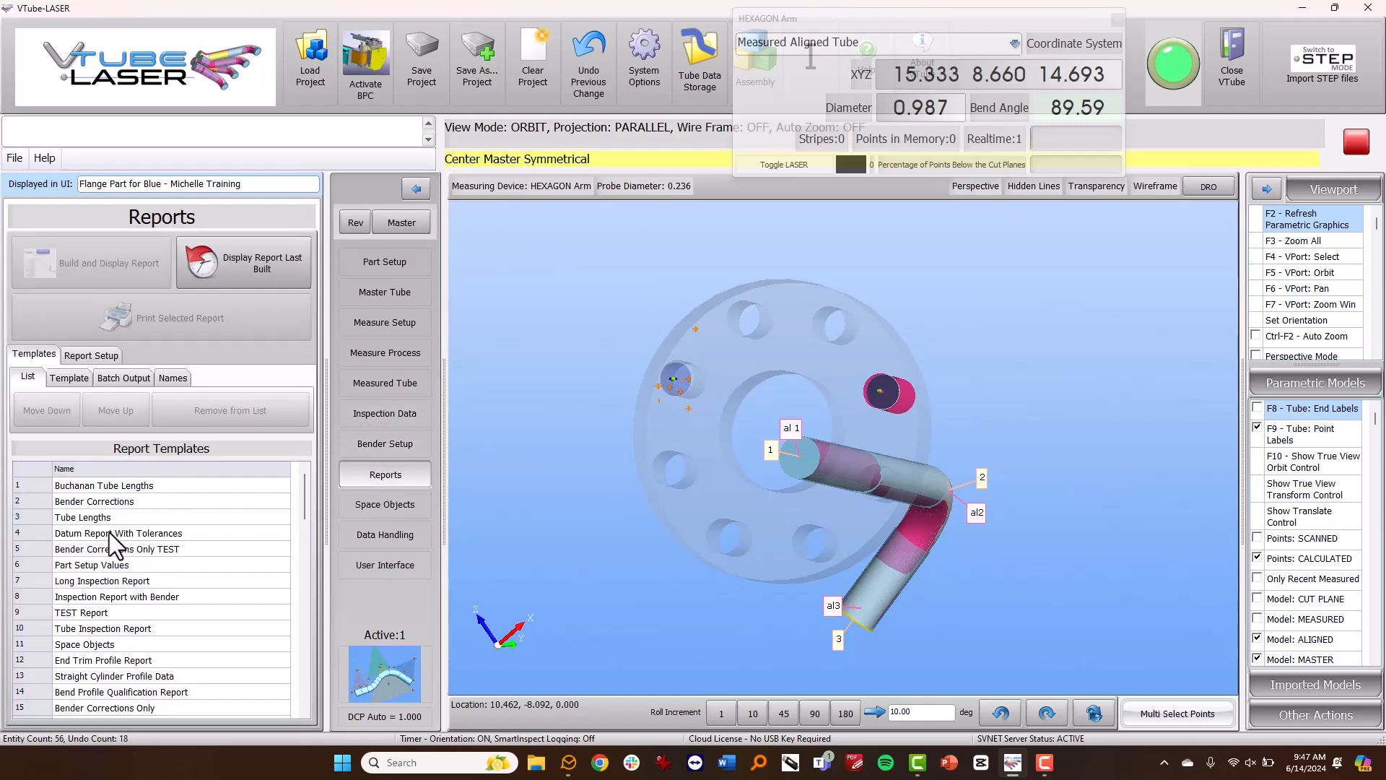
{"action": "left_click", "coordinate": [129, 643]}
{"action": "double_click", "coordinate": [160, 638]}
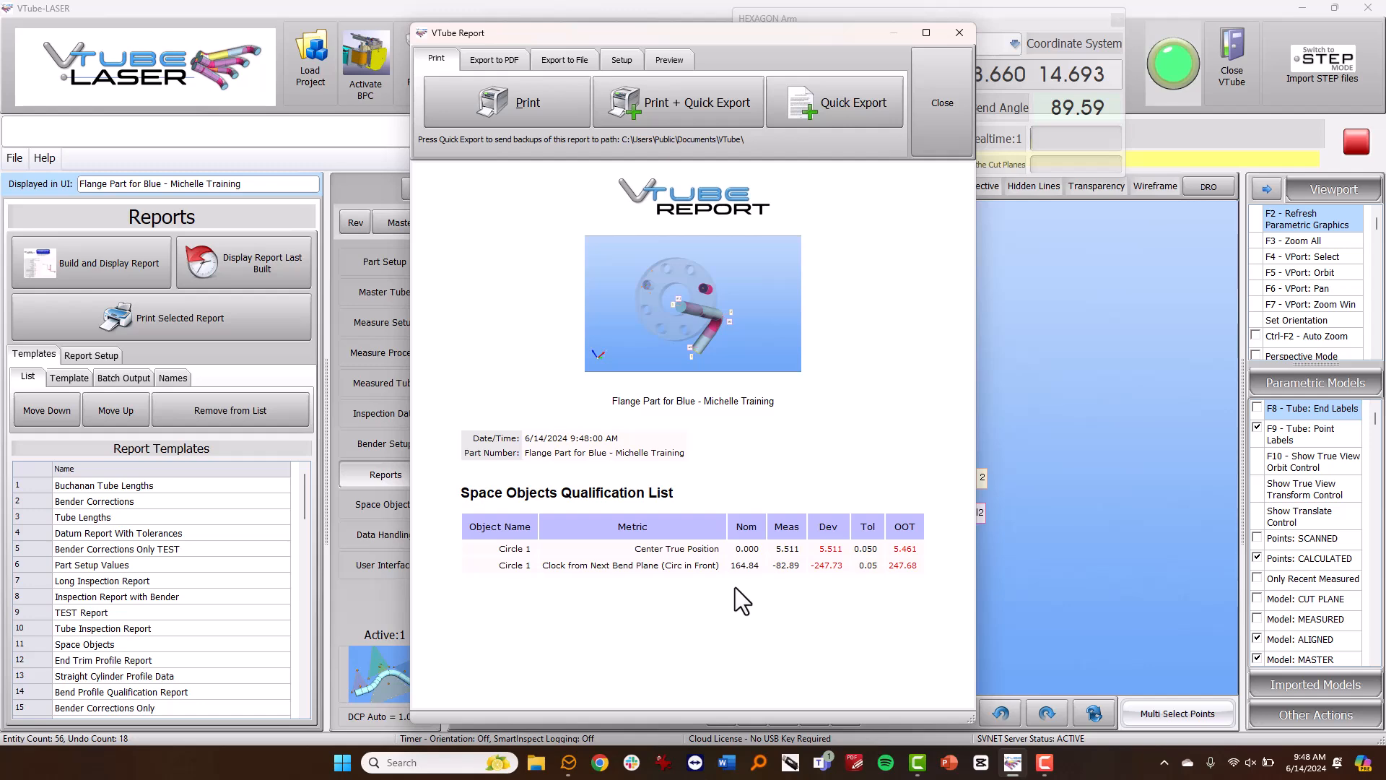
{"action": "left_click", "coordinate": [946, 104]}
Rename space object Circle 1 as TEST 1 and close the Space Objects window
{"action": "left_click", "coordinate": [390, 505]}
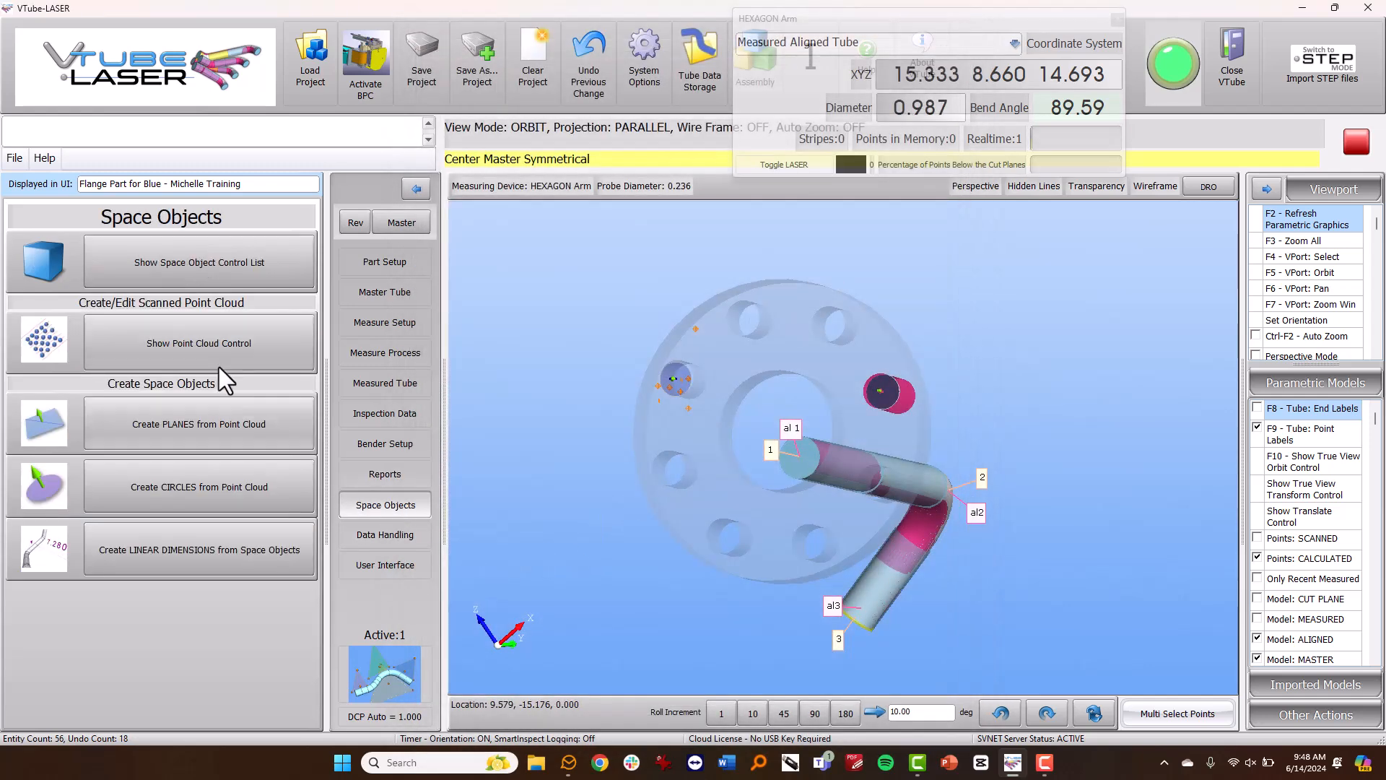
{"action": "left_click", "coordinate": [218, 261]}
{"action": "double_click", "coordinate": [400, 405]}
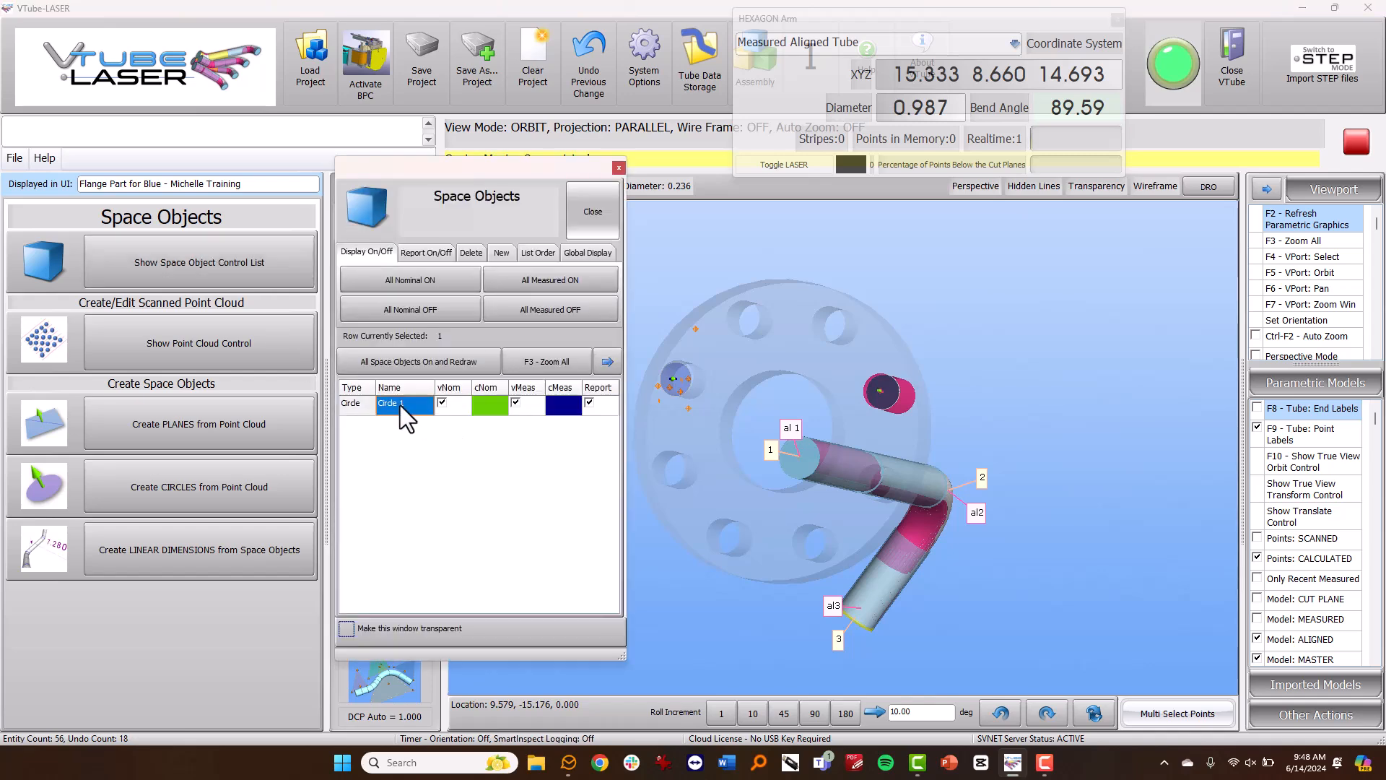
{"action": "type", "text": "TEST 1"}
{"action": "key", "text": "Return"}
{"action": "left_click", "coordinate": [588, 214]}
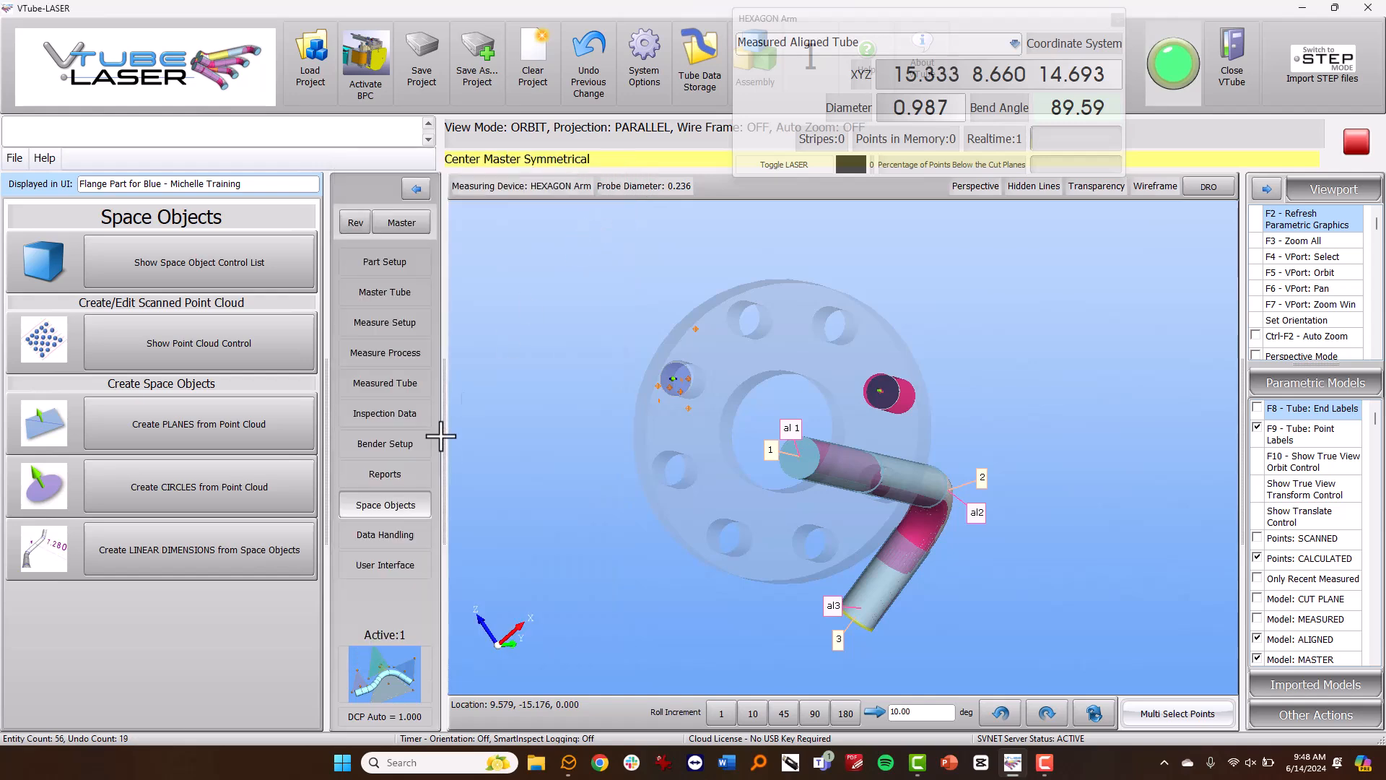
Rebuild the Space Objects report to check the renamed circle's entries, and close it
{"action": "left_click", "coordinate": [390, 474]}
{"action": "double_click", "coordinate": [77, 647]}
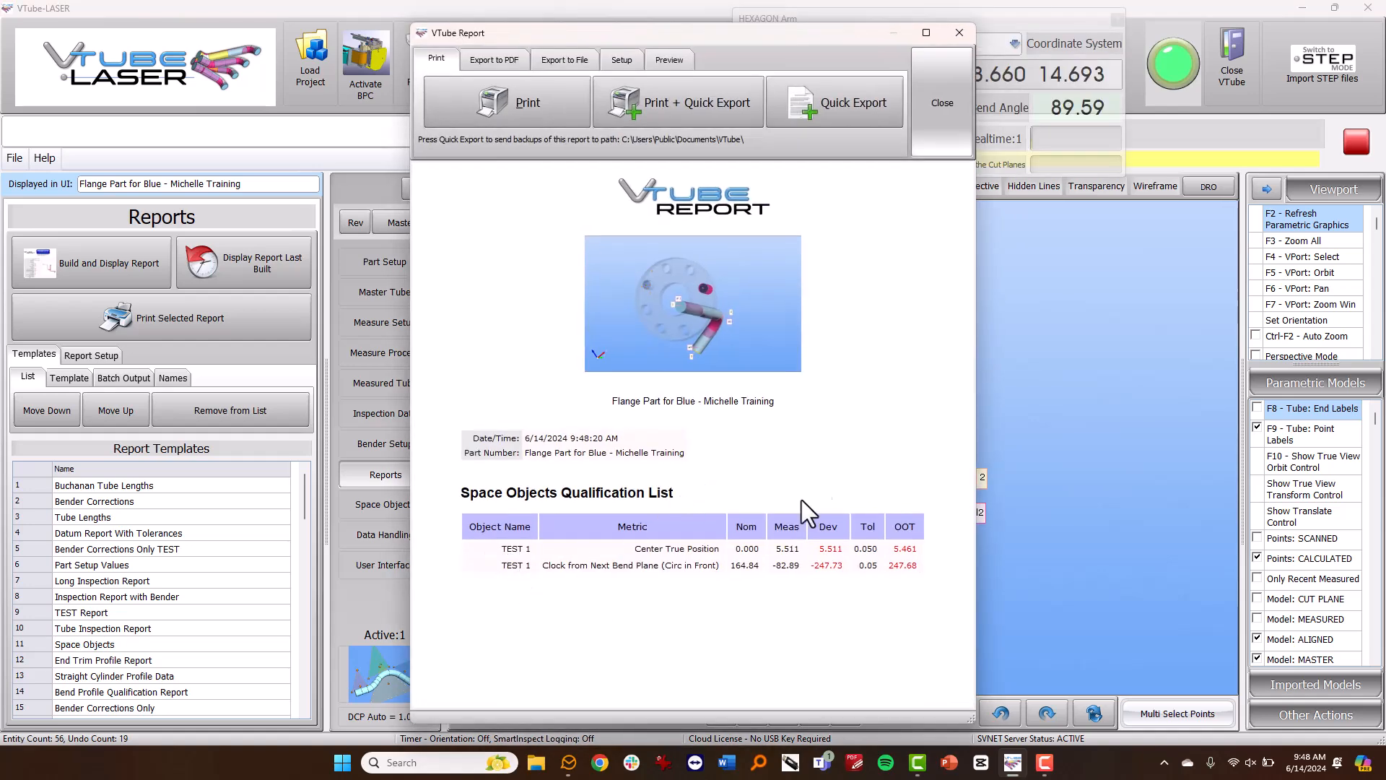
{"action": "left_click", "coordinate": [946, 116]}
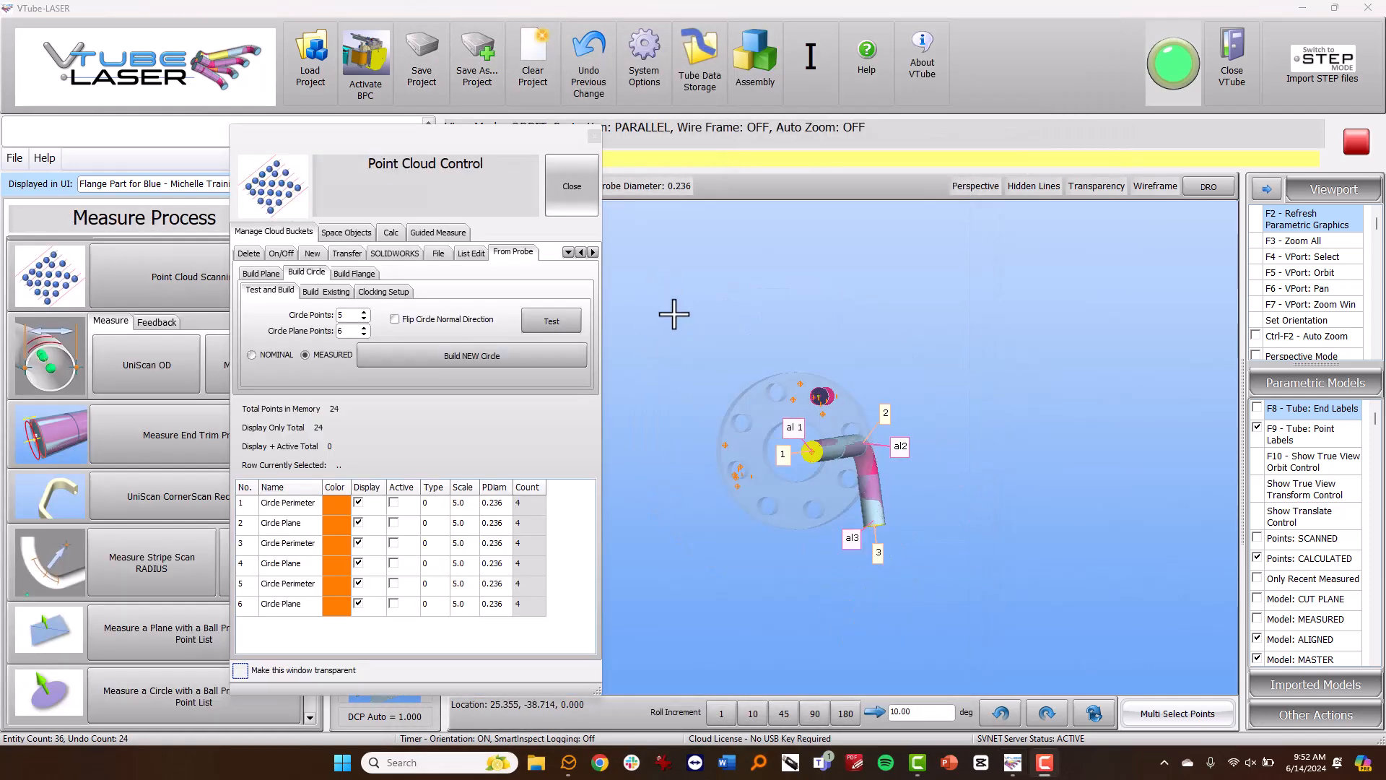
Test the measured circle from circle points 5 and plane points 6, and examine its fit against the nominal hole
{"action": "left_click", "coordinate": [549, 322]}
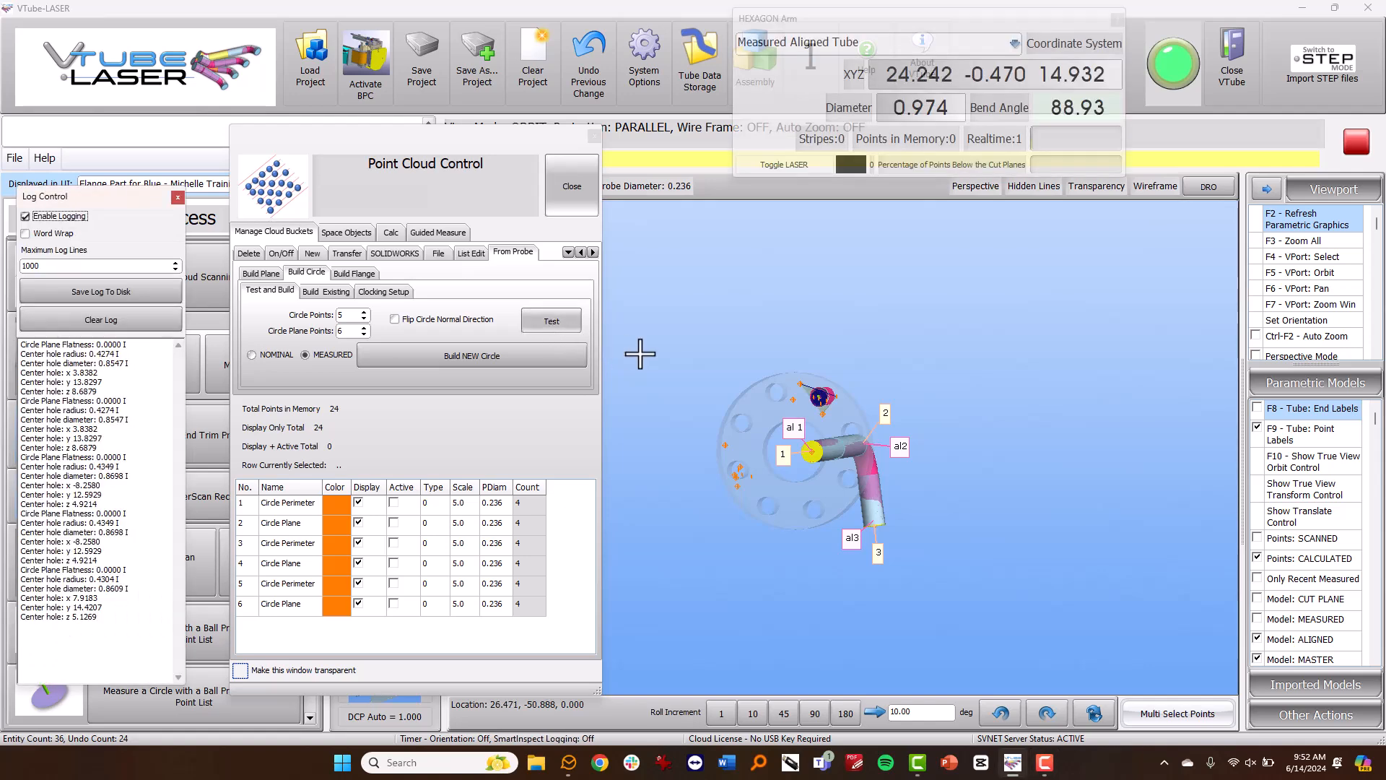
{"action": "scroll", "coordinate": [795, 404], "scroll_direction": "up", "scroll_amount": 5}
{"action": "scroll", "coordinate": [836, 490], "scroll_direction": "up", "scroll_amount": 5}
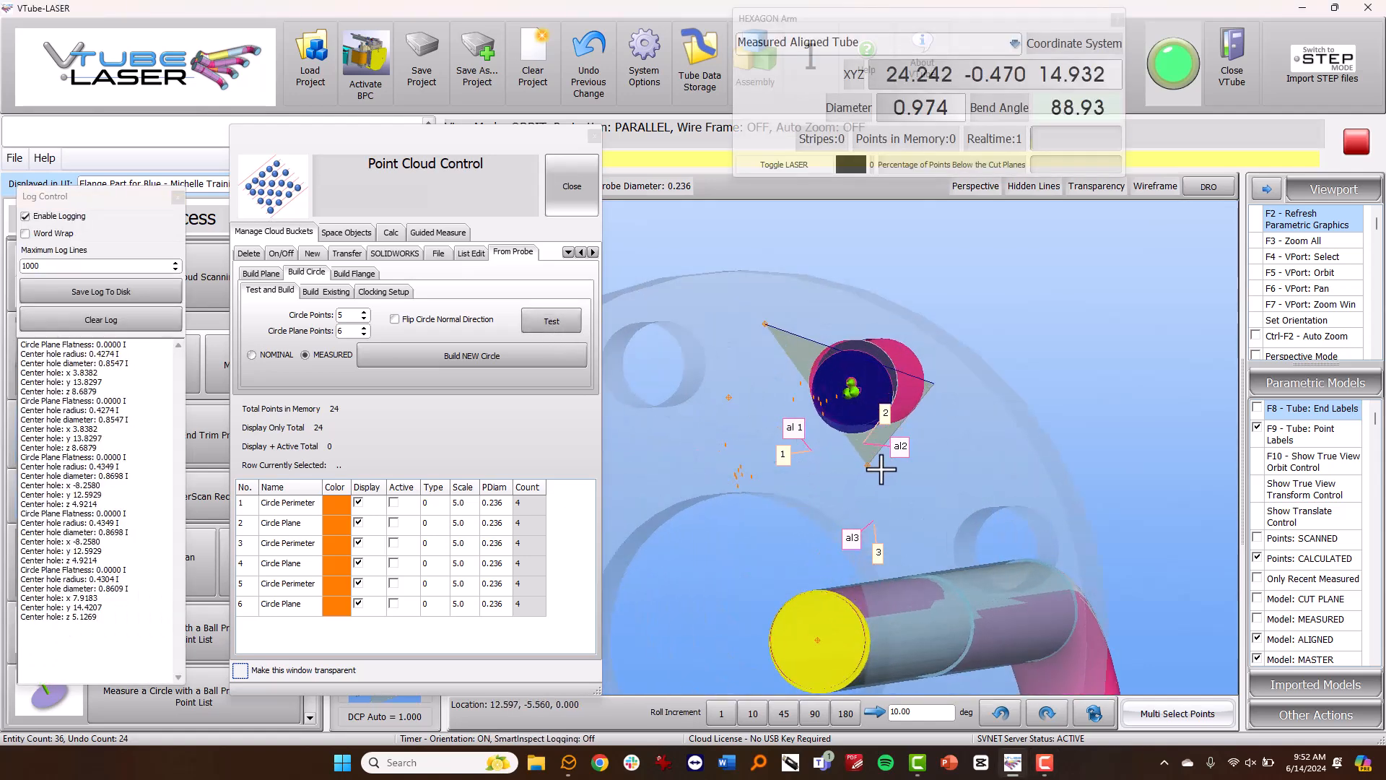
{"action": "left_click_drag", "start_coordinate": [867, 492], "coordinate": [923, 499]}
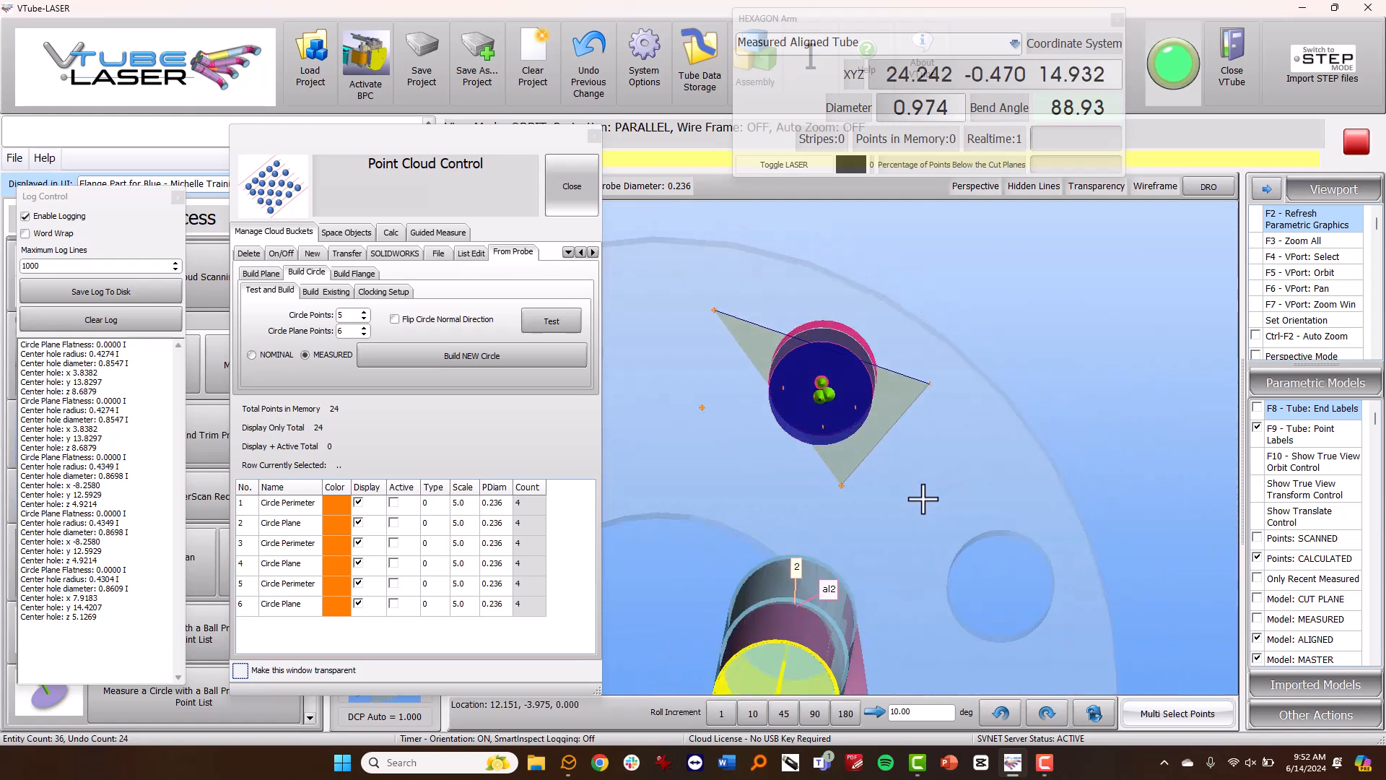
Insert the measured circle data into existing circle TEST 1, and close the Space Objects, Point Cloud Control and Log Control windows
{"action": "scroll", "coordinate": [919, 486], "scroll_direction": "down", "scroll_amount": 3}
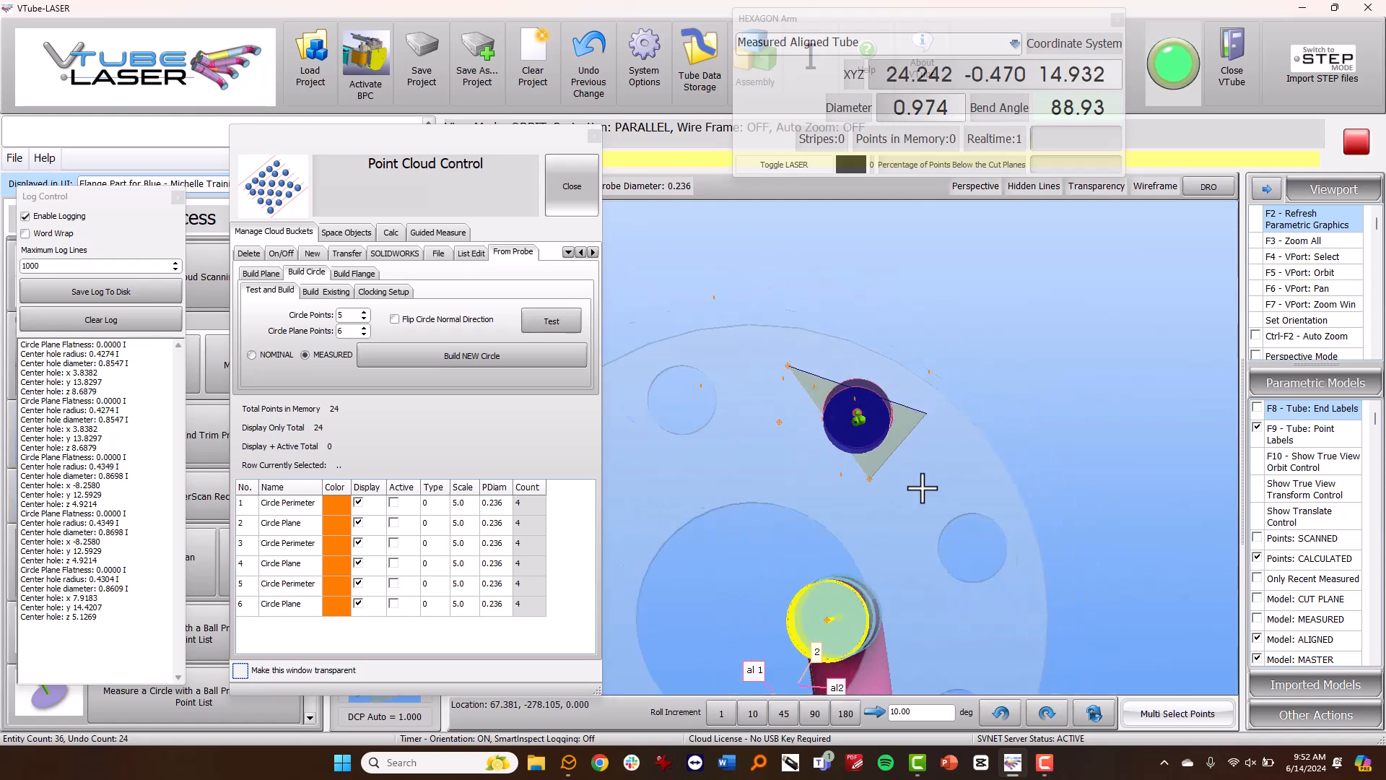
{"action": "left_click", "coordinate": [318, 294]}
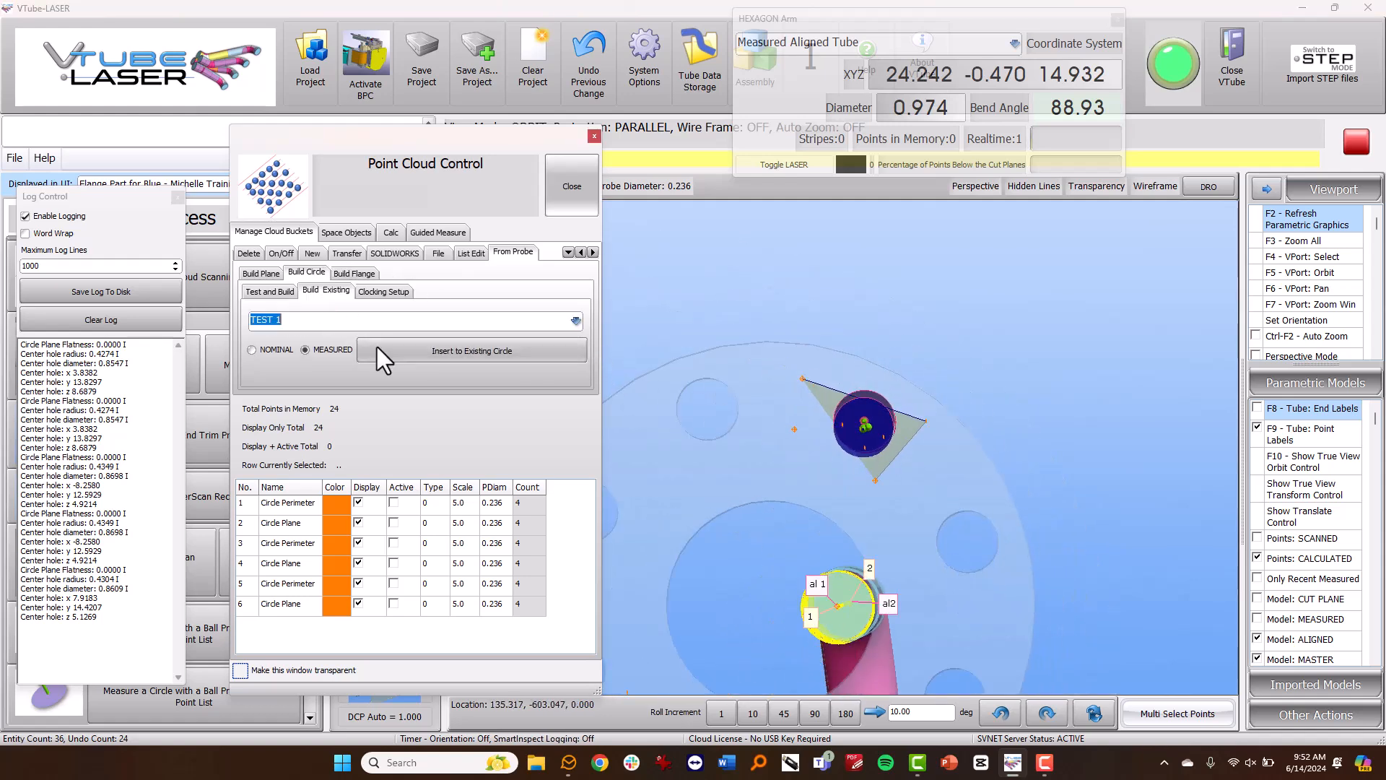
{"action": "left_click", "coordinate": [452, 350]}
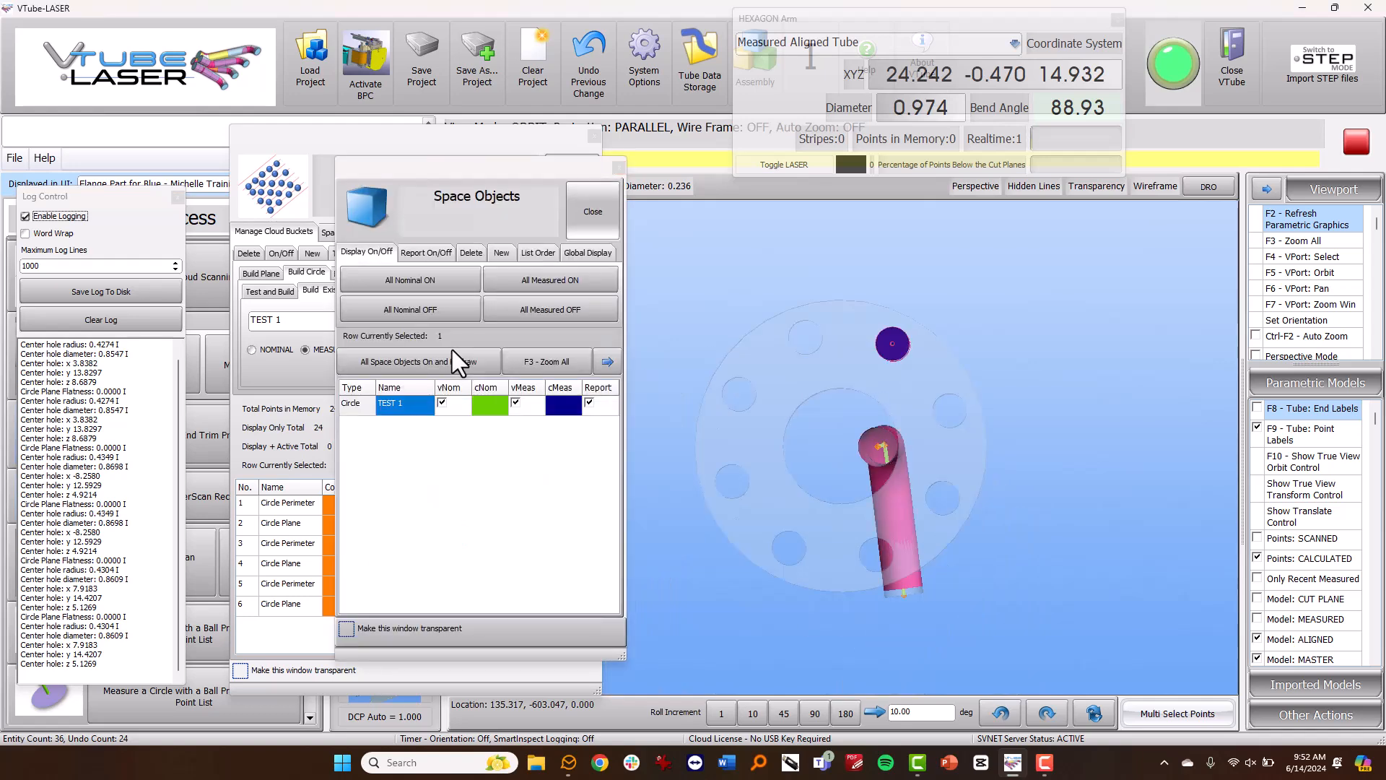
{"action": "left_click", "coordinate": [592, 211]}
{"action": "left_click", "coordinate": [572, 186]}
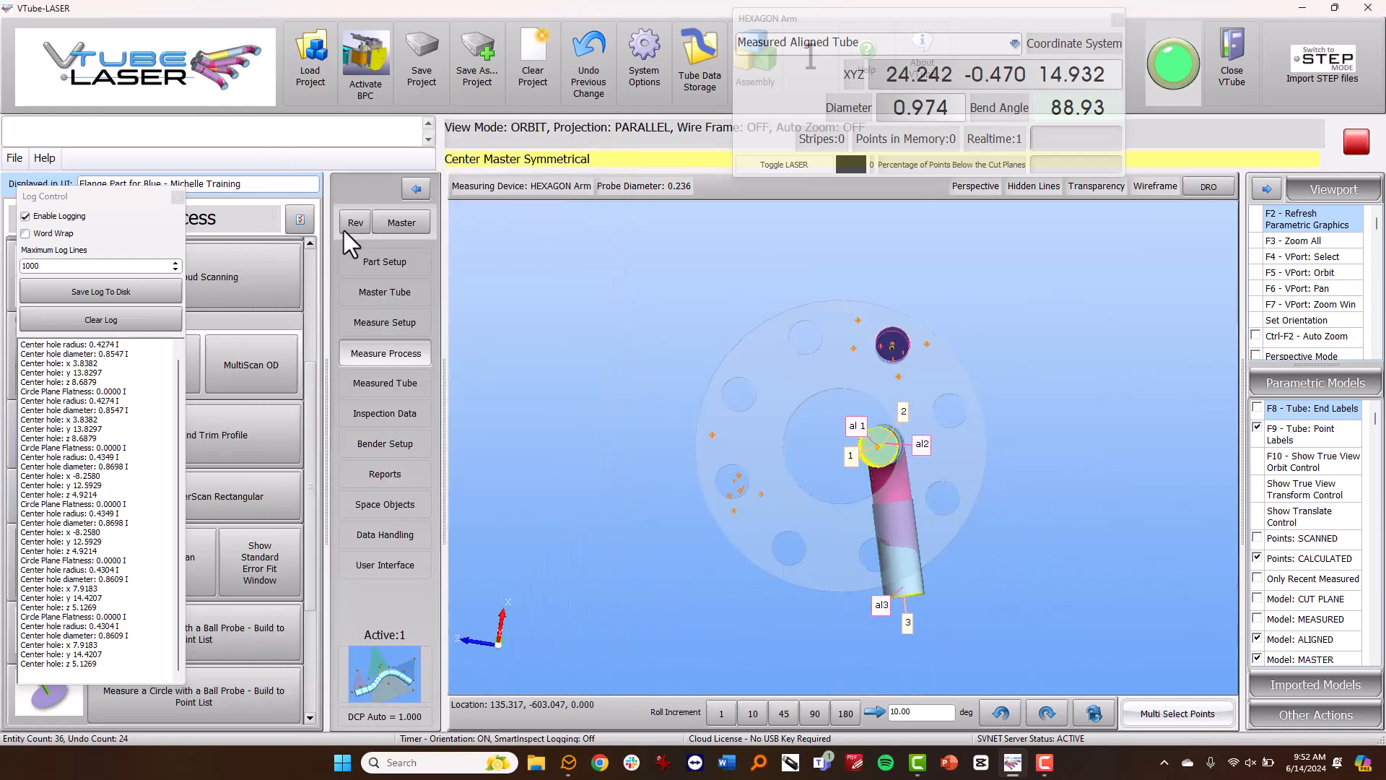
{"action": "left_click", "coordinate": [177, 197]}
Show circle TEST 1's tube straight metrics and set the Clock from Next Bend Plane (Circ in Front) tolerance to 0.5
{"action": "left_click", "coordinate": [377, 507]}
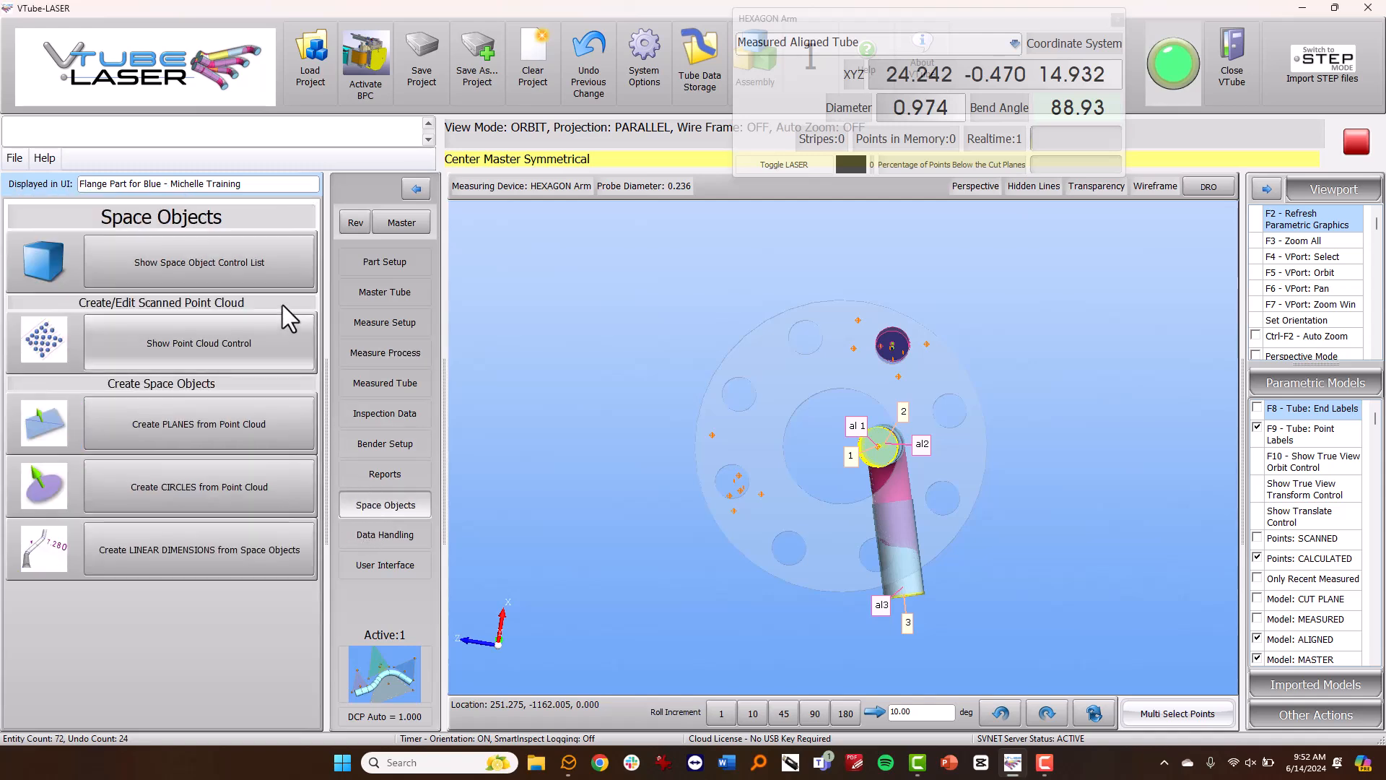
{"action": "left_click", "coordinate": [275, 268]}
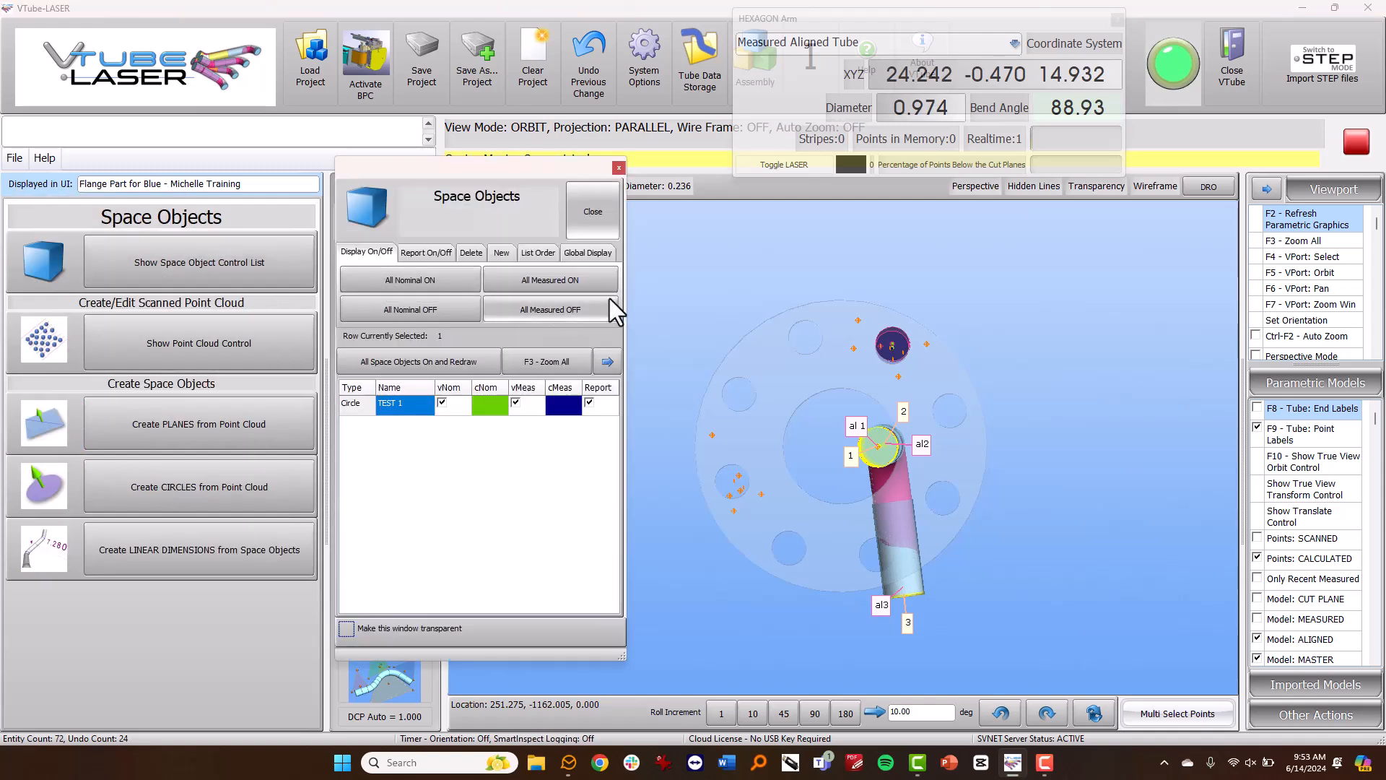
{"action": "left_click", "coordinate": [607, 361]}
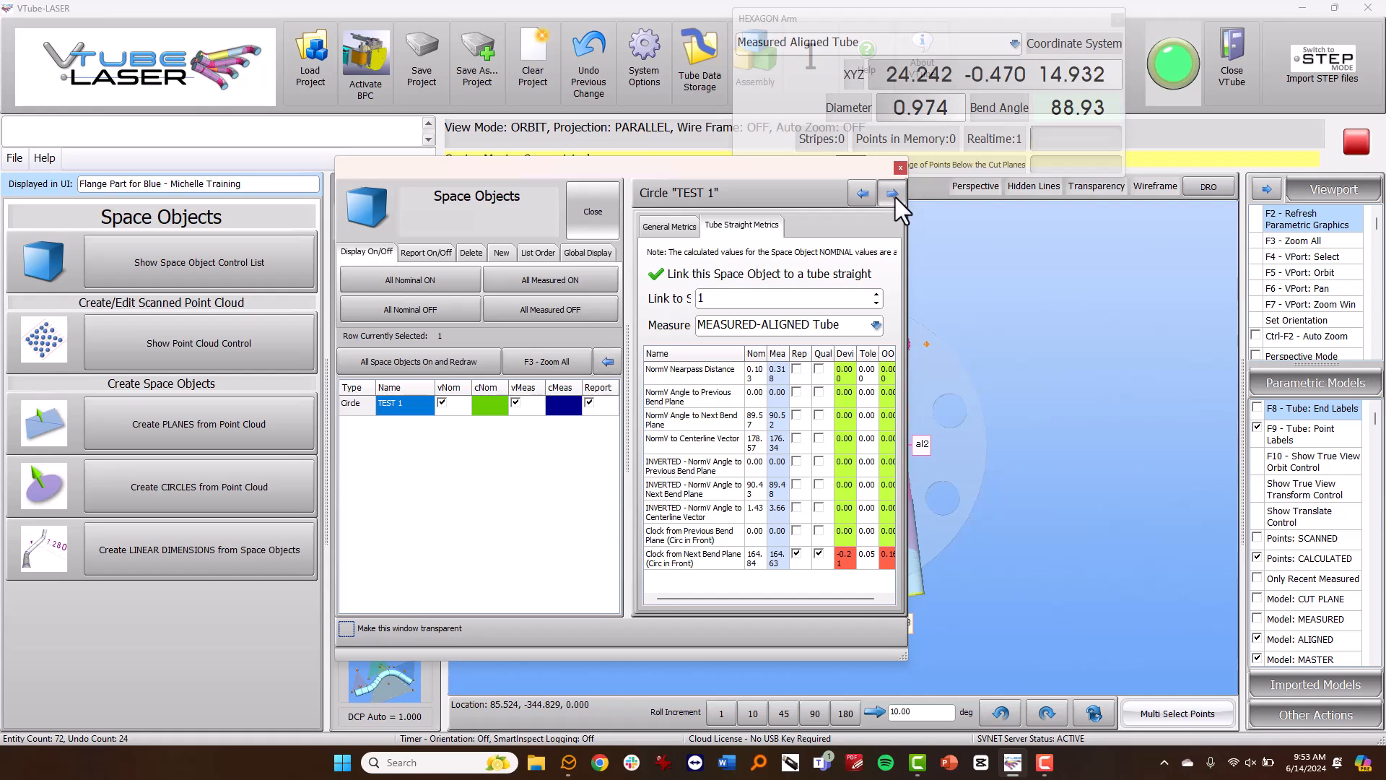
{"action": "left_click", "coordinate": [895, 196]}
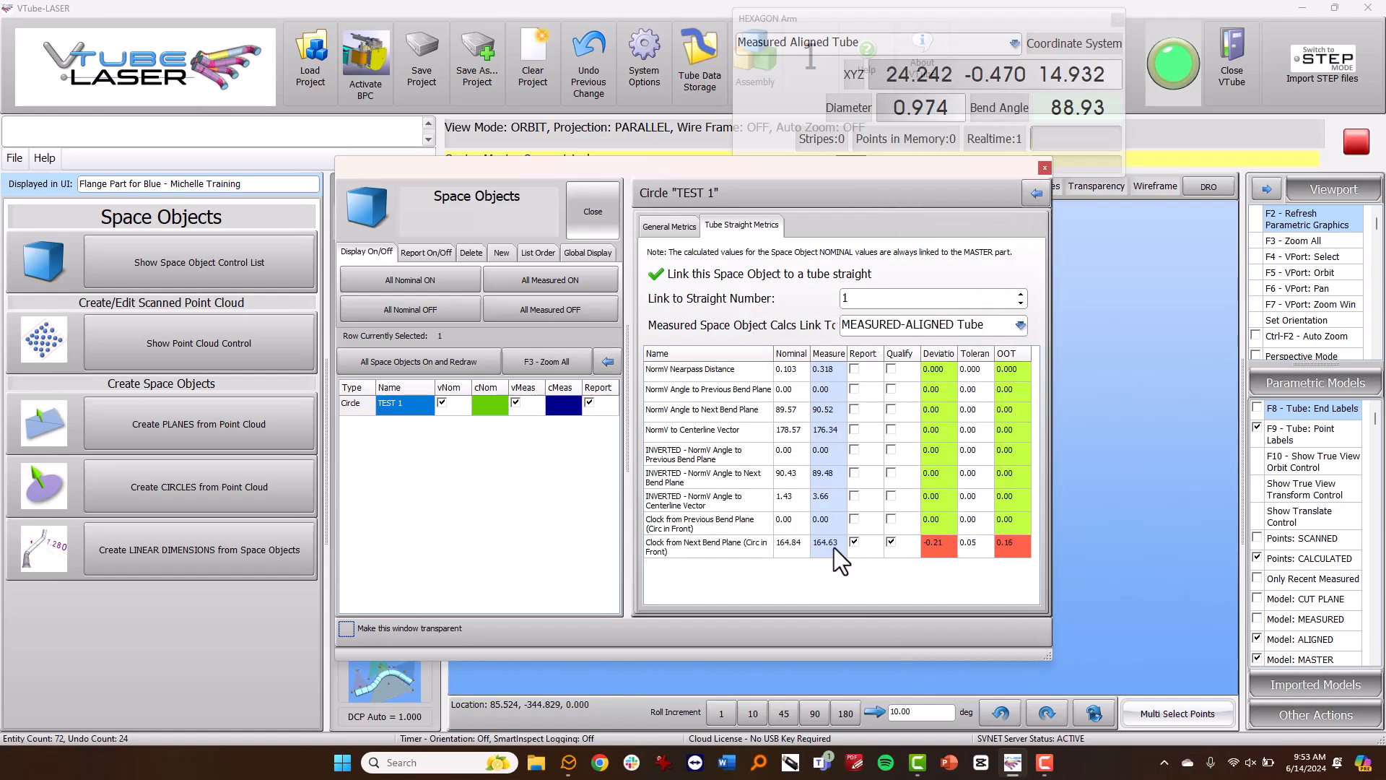
{"action": "left_click", "coordinate": [972, 552]}
{"action": "left_click", "coordinate": [975, 553]}
{"action": "type", "text": "0.5"}
{"action": "key", "text": "Tab"}
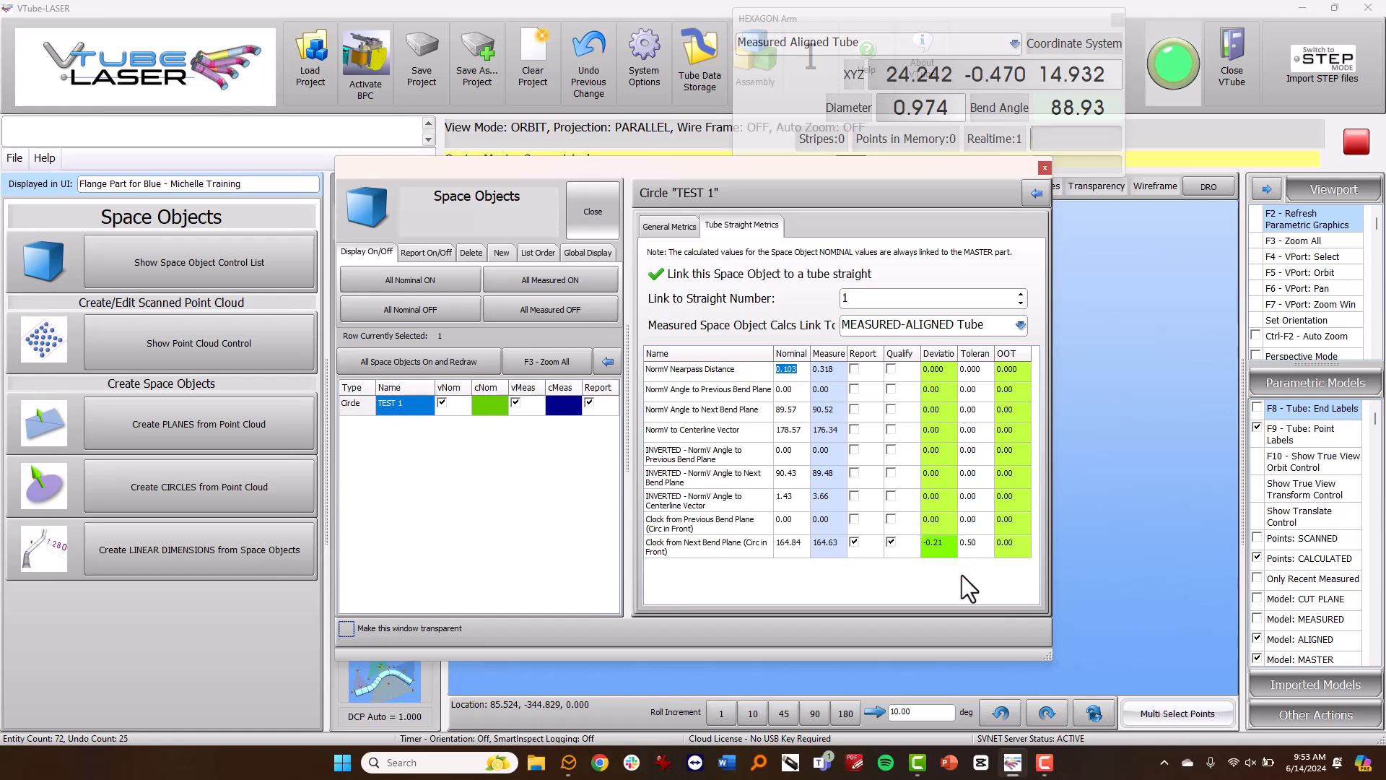